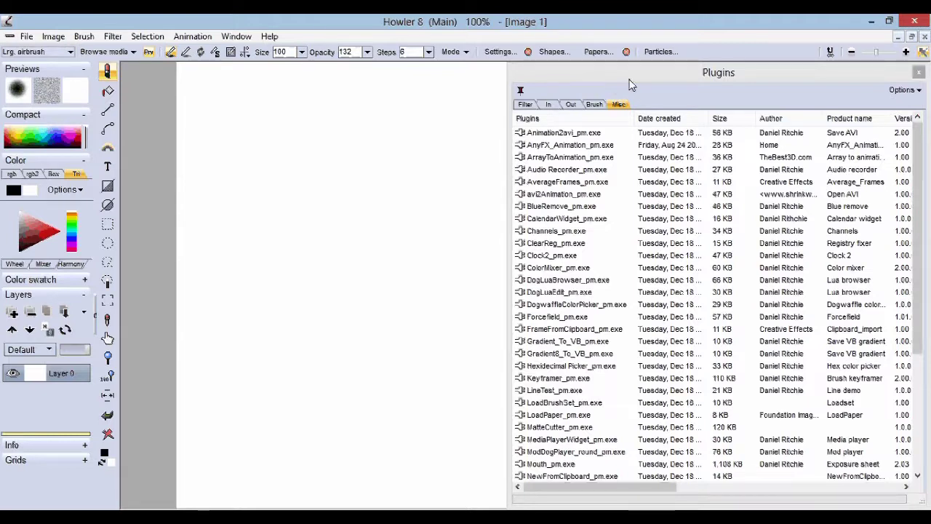
# - Look through the full list of miscellaneous plugins and their descriptions, down to the end and back to the start
pyautogui.click(664, 103)
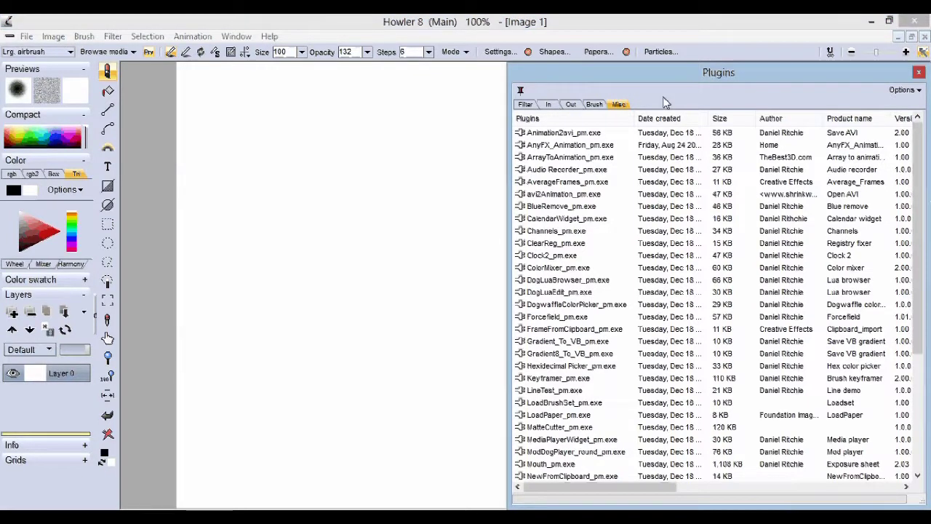
pyautogui.moveTo(915, 209); pyautogui.dragTo(906, 149)
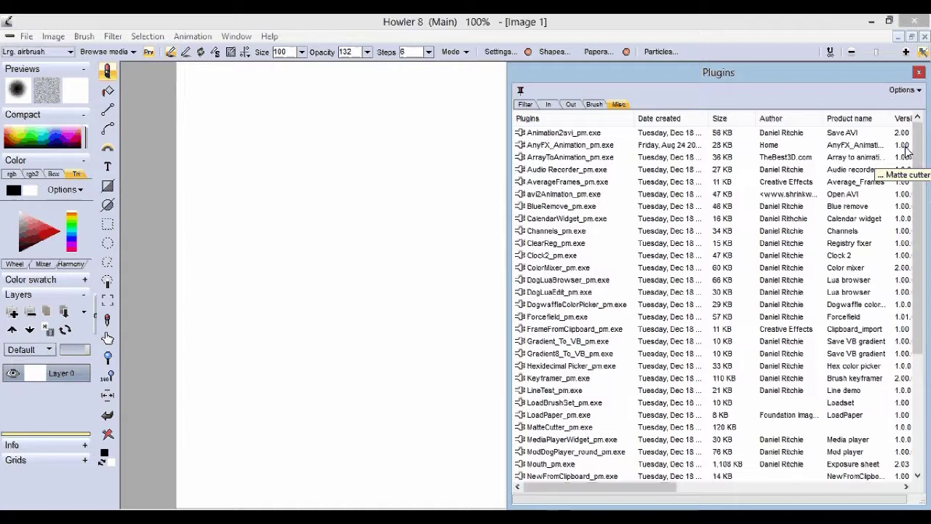
pyautogui.click(355, 27)
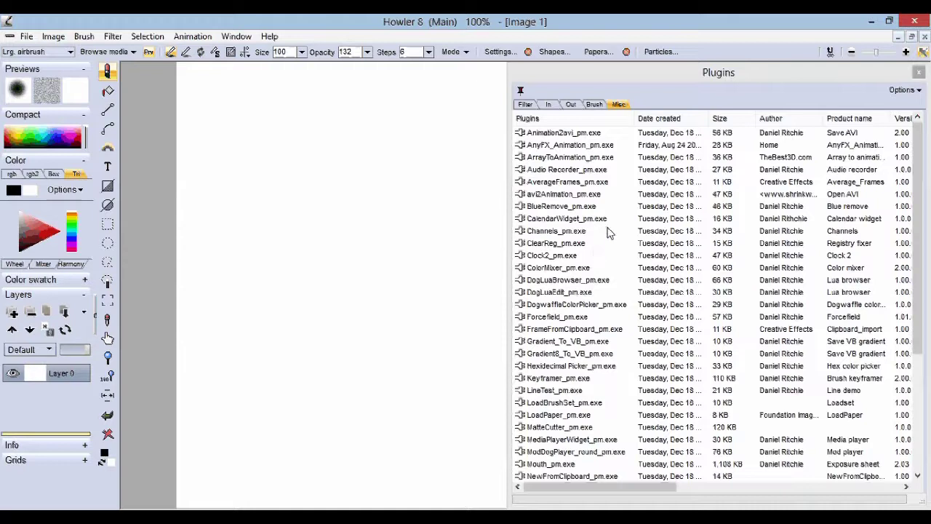
pyautogui.moveTo(610, 233)
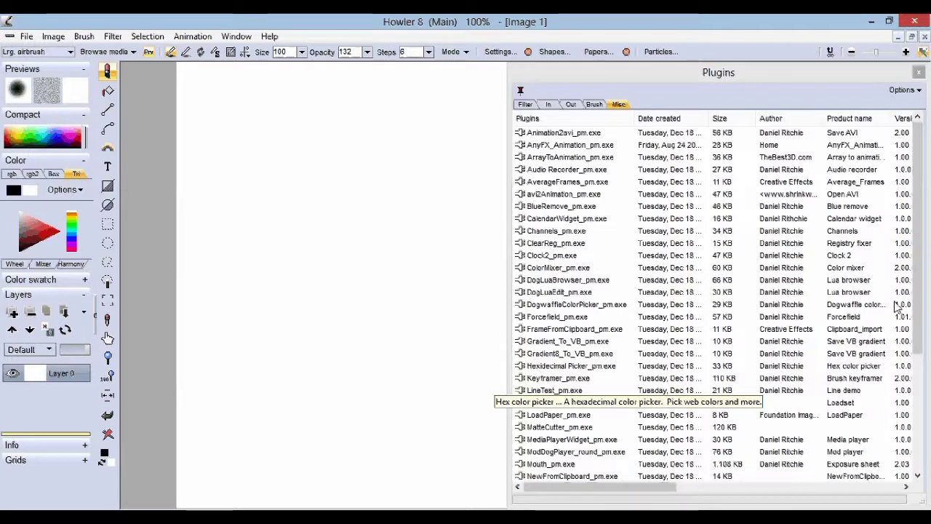
pyautogui.scroll(-4, 926, 340)
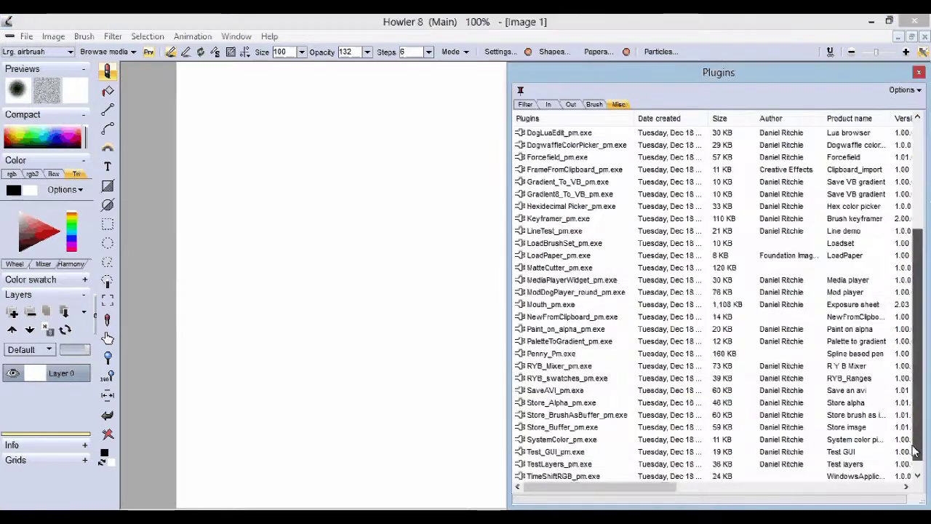
pyautogui.scroll(4, 922, 306)
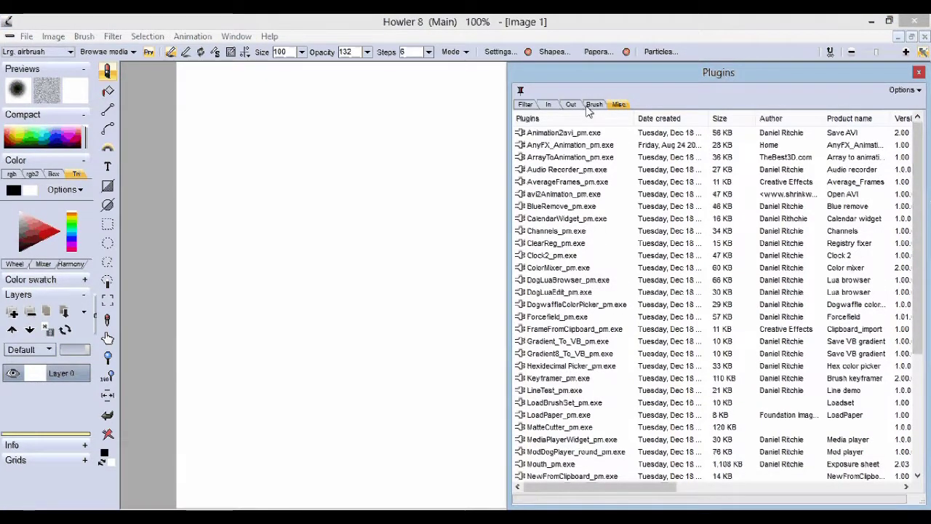
# - Review the plugins in the Filter, In, Out and Brush categories, ending on the Misc category
pyautogui.click(525, 104)
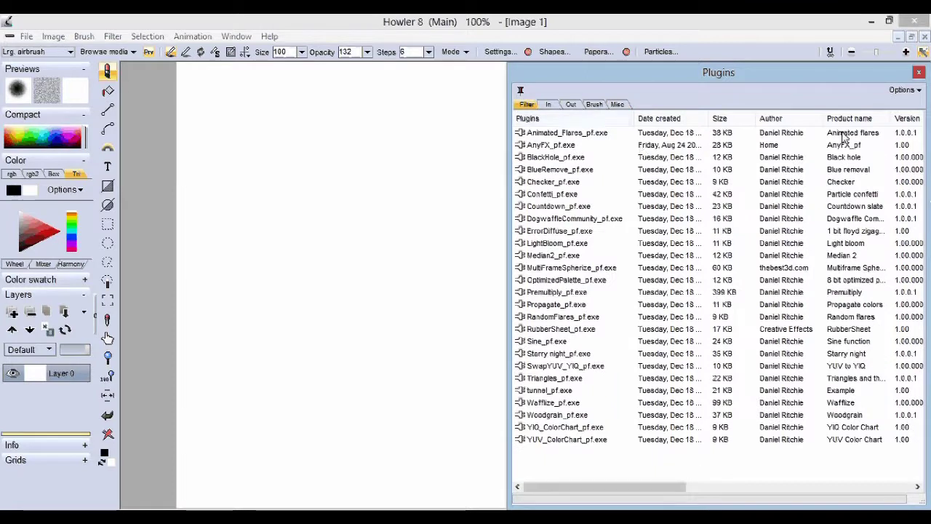
pyautogui.click(550, 104)
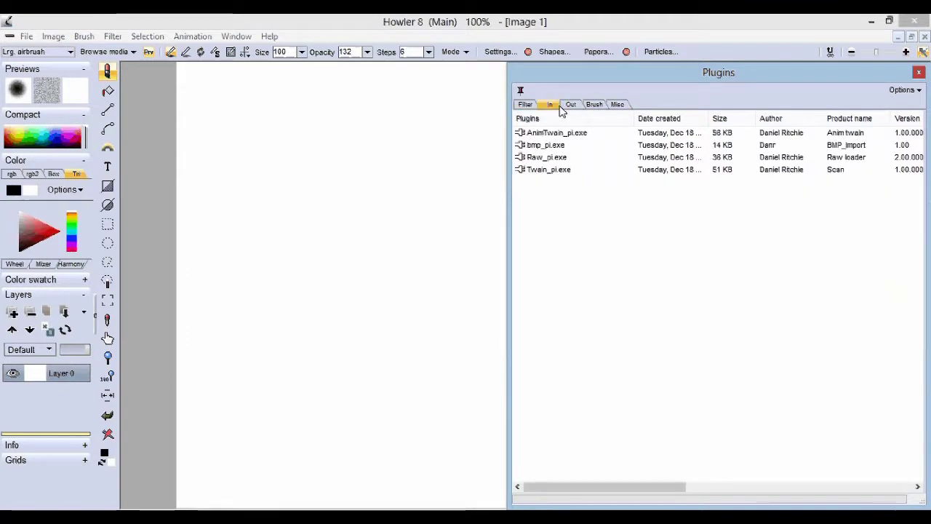
pyautogui.click(570, 105)
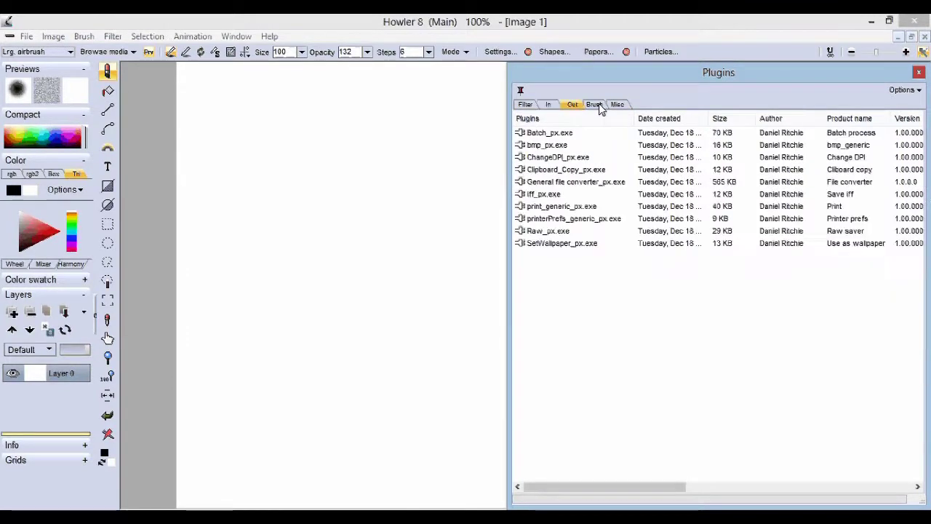
pyautogui.click(597, 106)
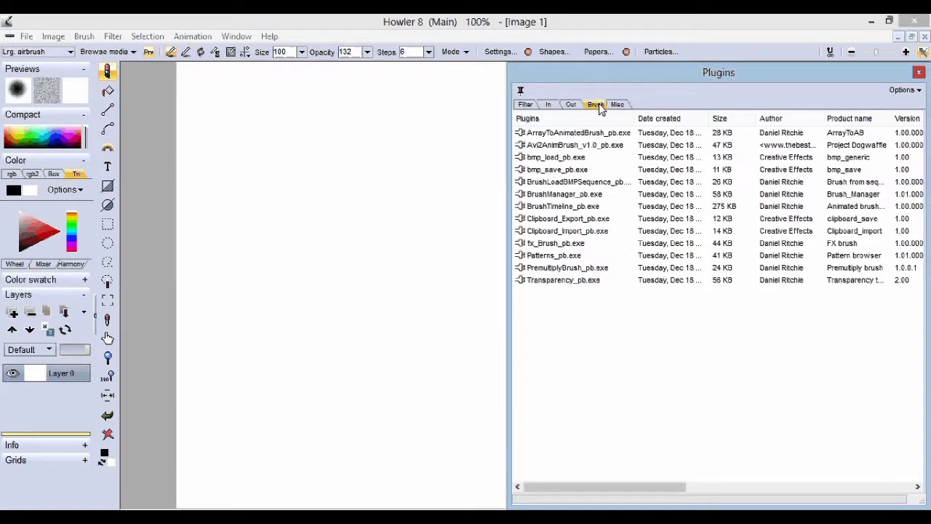
pyautogui.click(619, 106)
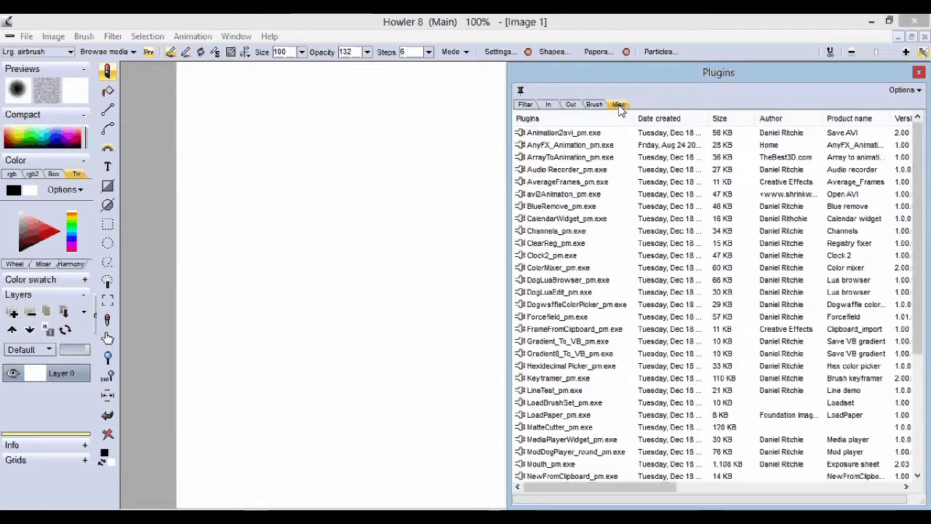
# - Pin the Plugins panel and resize it to a narrow column showing mainly the plugin file names
pyautogui.moveTo(513, 224); pyautogui.dragTo(357, 227)
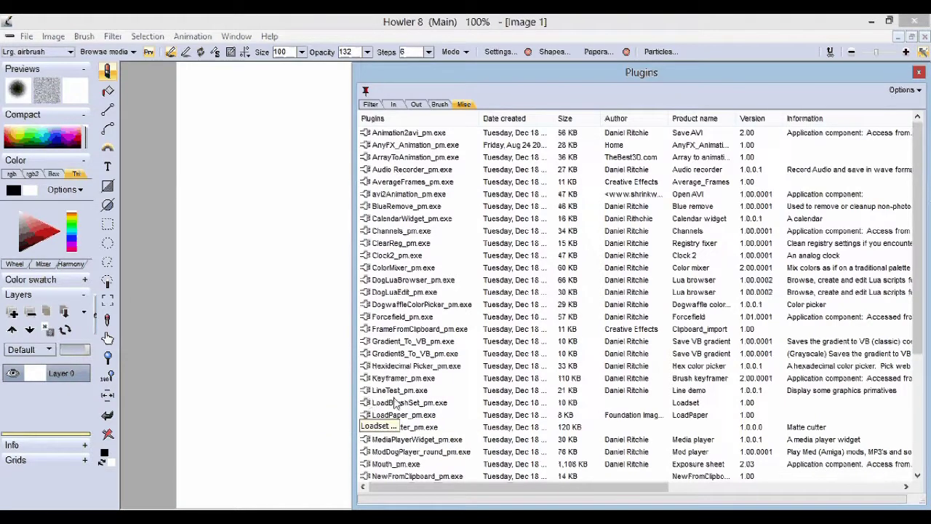
pyautogui.moveTo(355, 354); pyautogui.dragTo(149, 345)
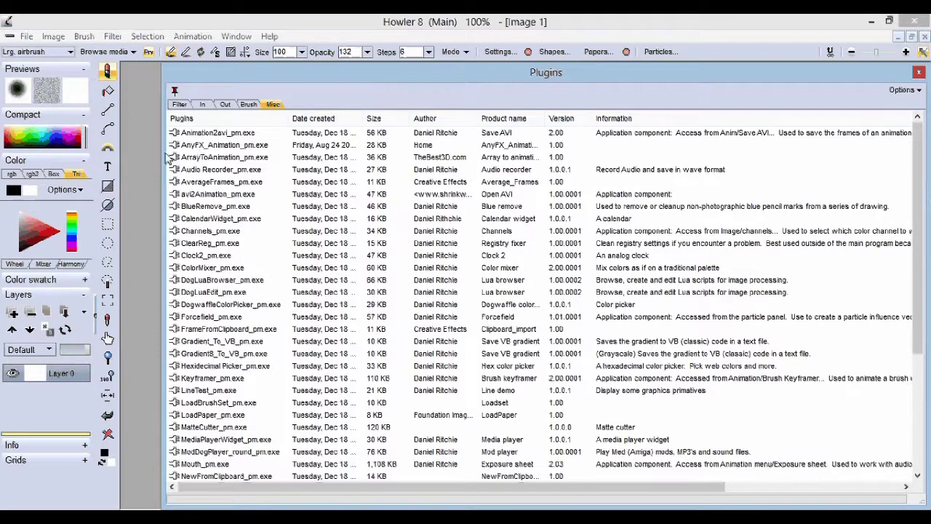
pyautogui.moveTo(166, 158); pyautogui.dragTo(779, 148)
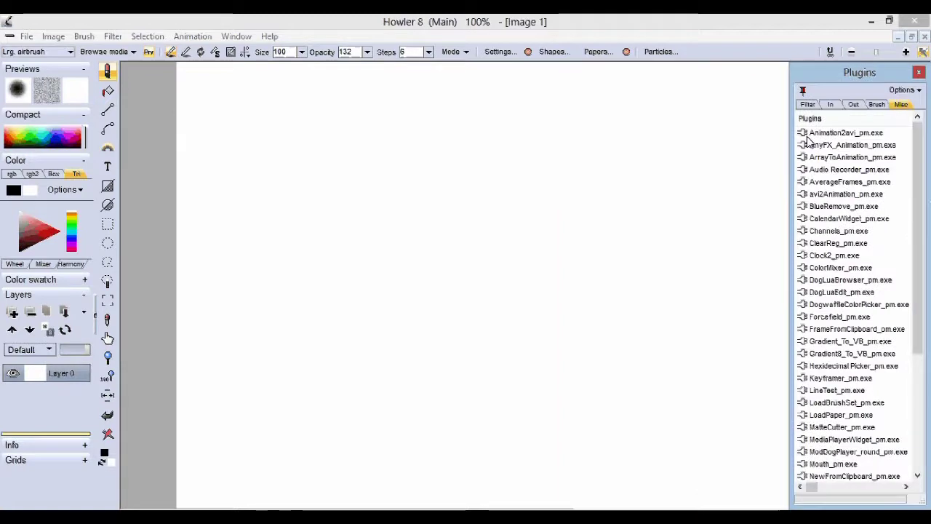
pyautogui.moveTo(777, 148); pyautogui.dragTo(763, 219)
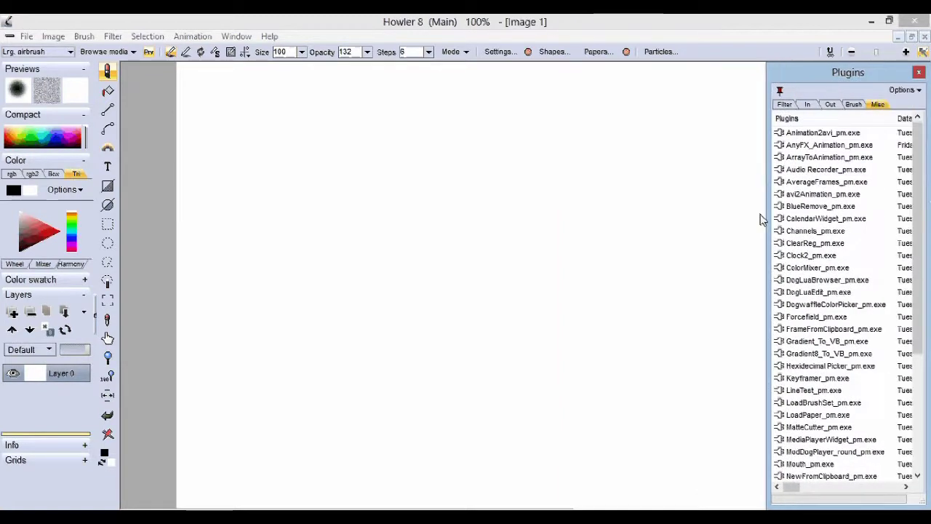
# - Limit the Misc plugin list to names starting with b by setting its match pattern to b*_pm.exe
pyautogui.click(902, 91)
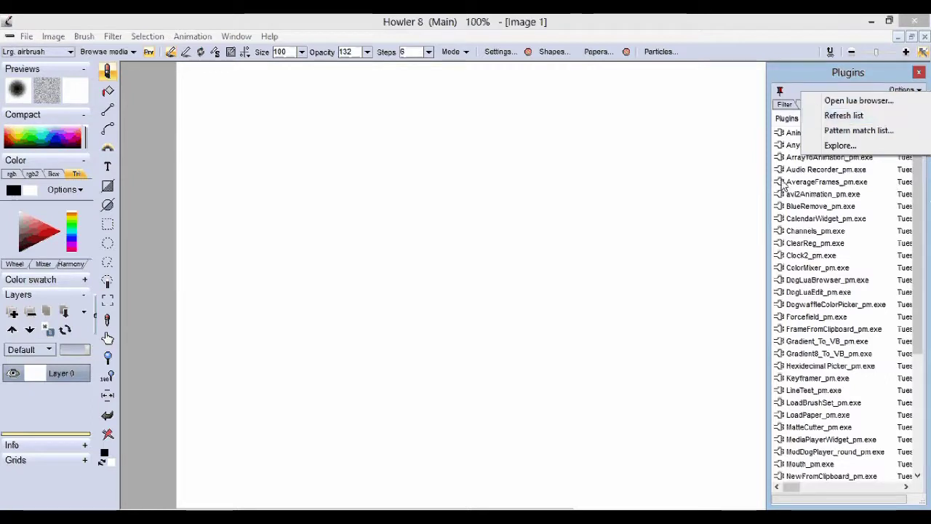
pyautogui.click(855, 131)
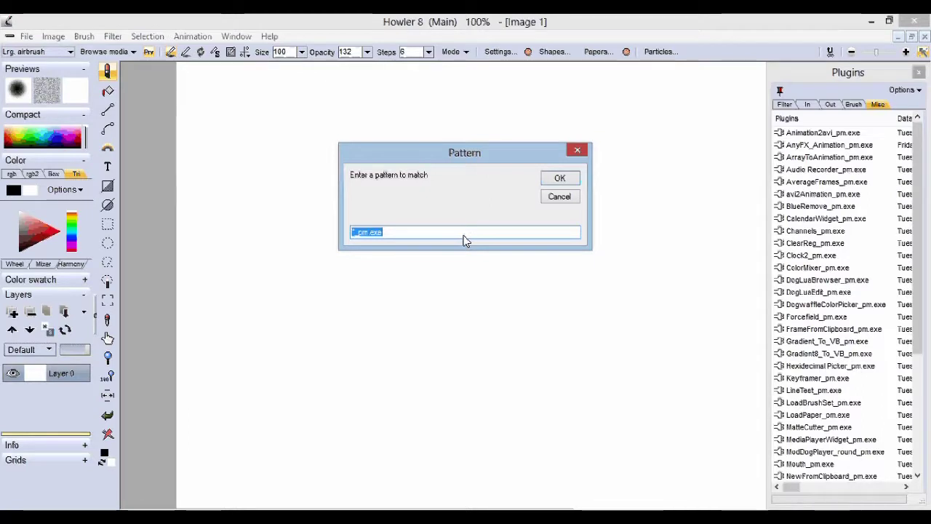
pyautogui.press('Left')
pyautogui.press('Left')
pyautogui.press('Left')
pyautogui.press('Left')
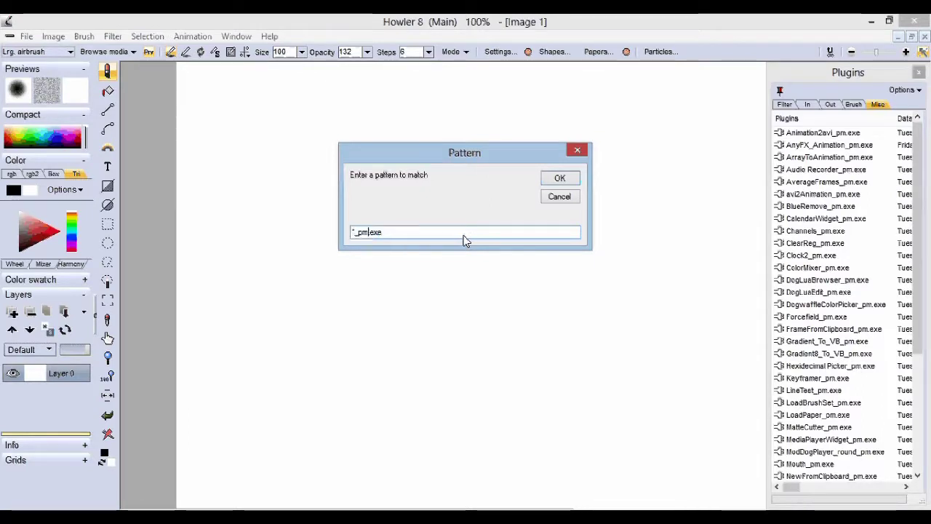
pyautogui.press('Left')
pyautogui.press('Left')
pyautogui.press('Left')
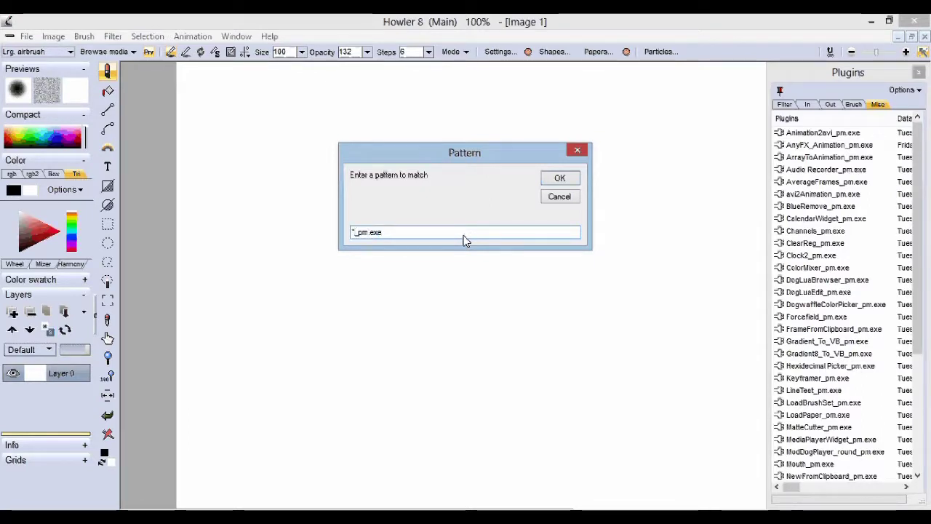
pyautogui.write('b')
pyautogui.click(577, 181)
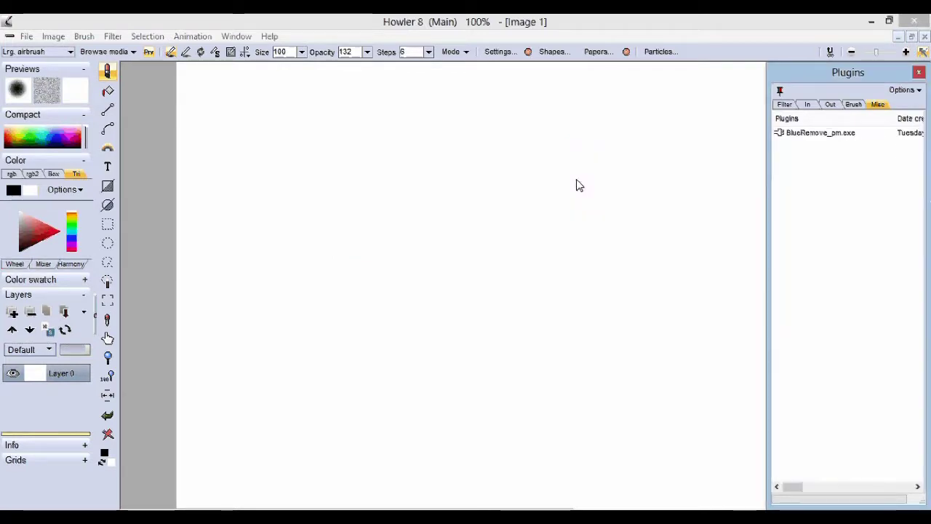
# - Check the plugin lists of the Brush, Out and In categories, ending on the Filter category
pyautogui.click(850, 106)
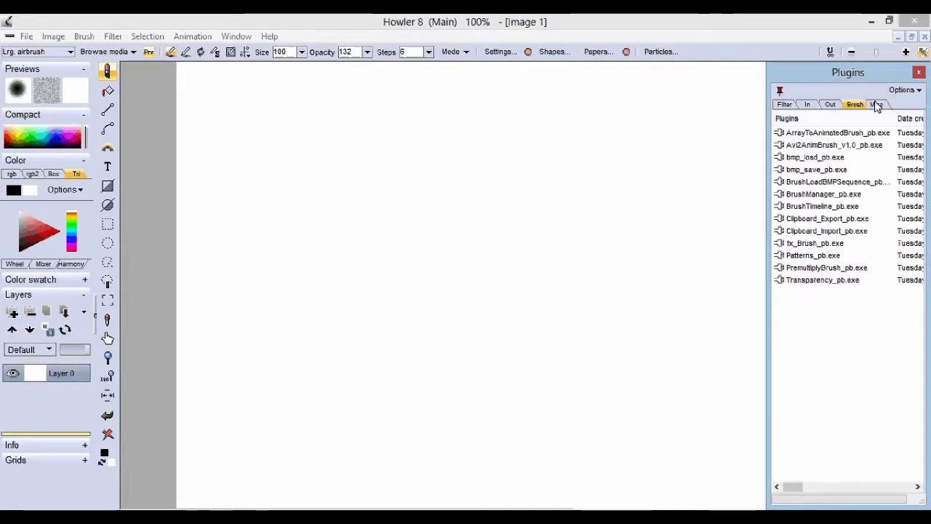
pyautogui.click(833, 104)
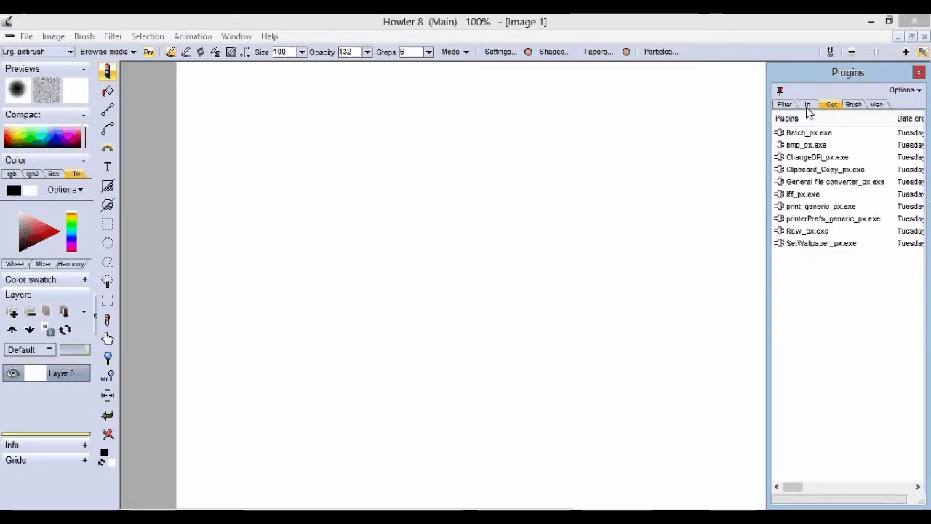
pyautogui.click(808, 105)
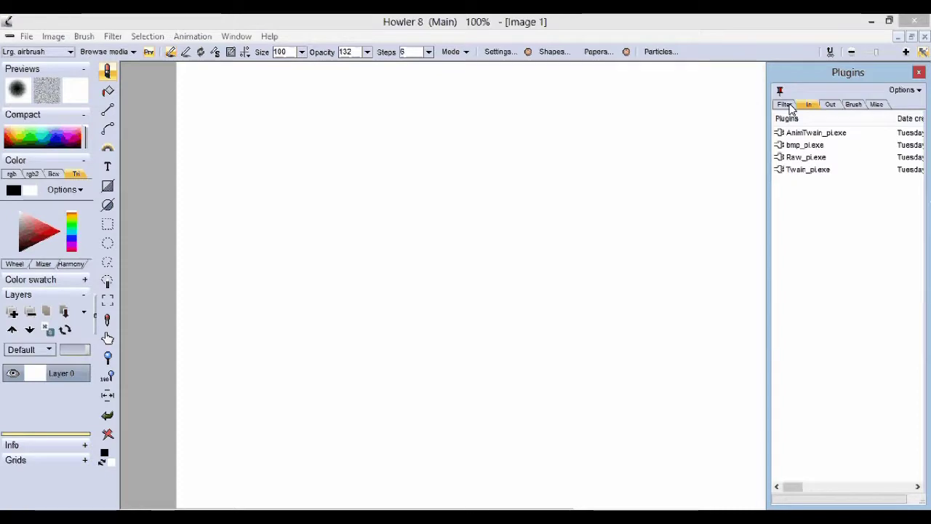
pyautogui.click(788, 105)
# - Limit the Filter plugin list to names starting with m using the match pattern m*_pf.exe
pyautogui.click(904, 89)
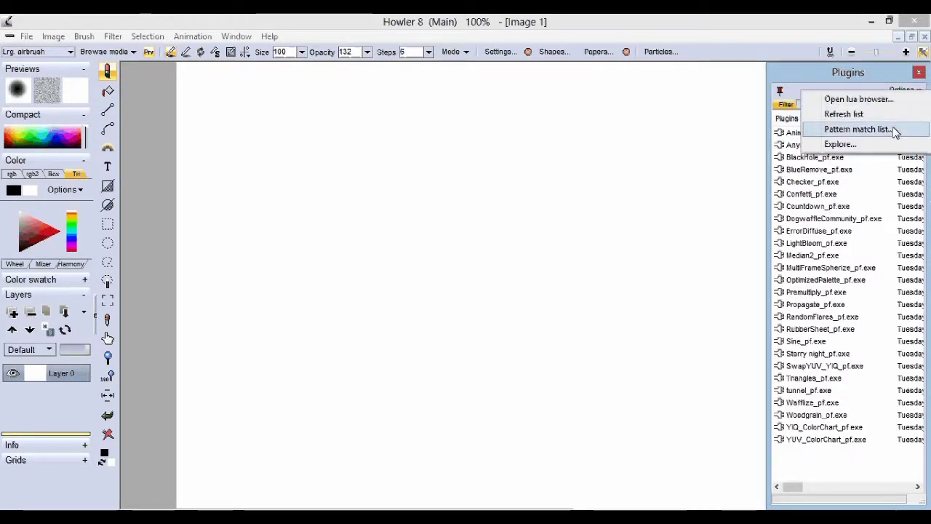
pyautogui.click(857, 128)
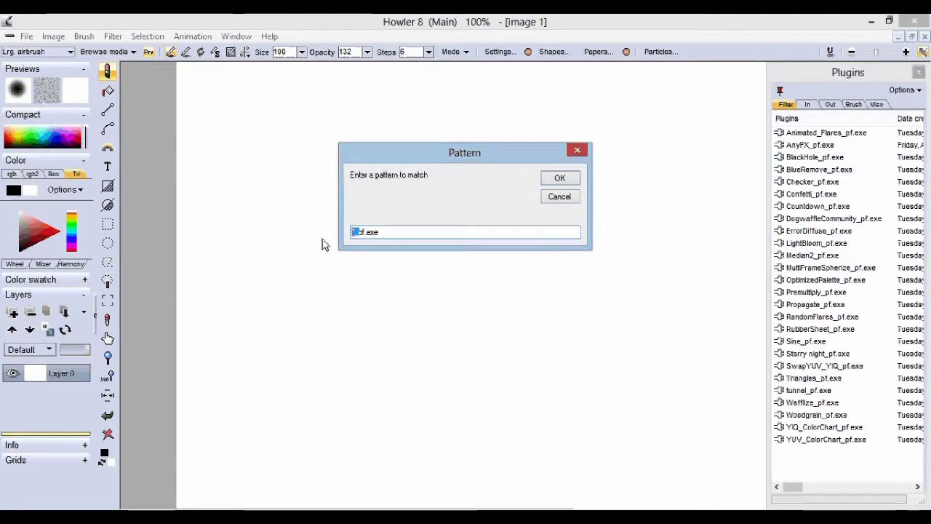
pyautogui.click(355, 232)
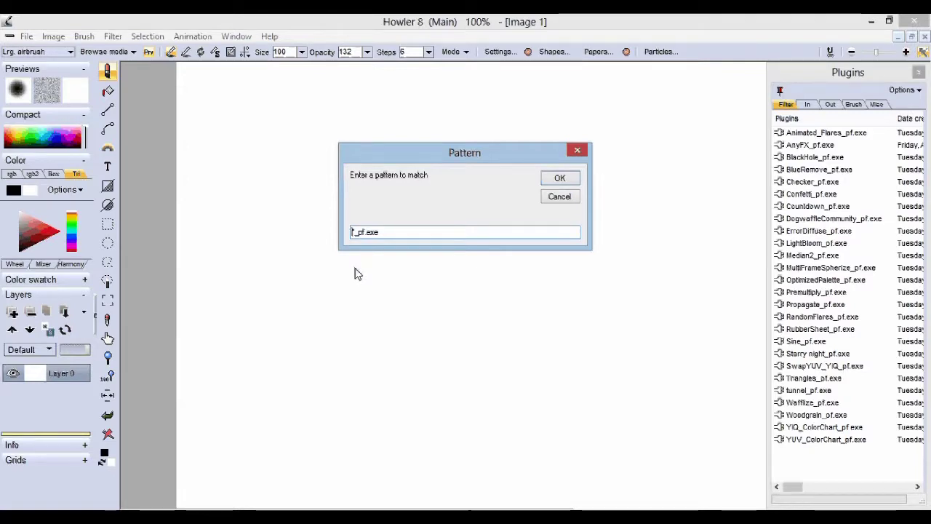
pyautogui.press('Return')
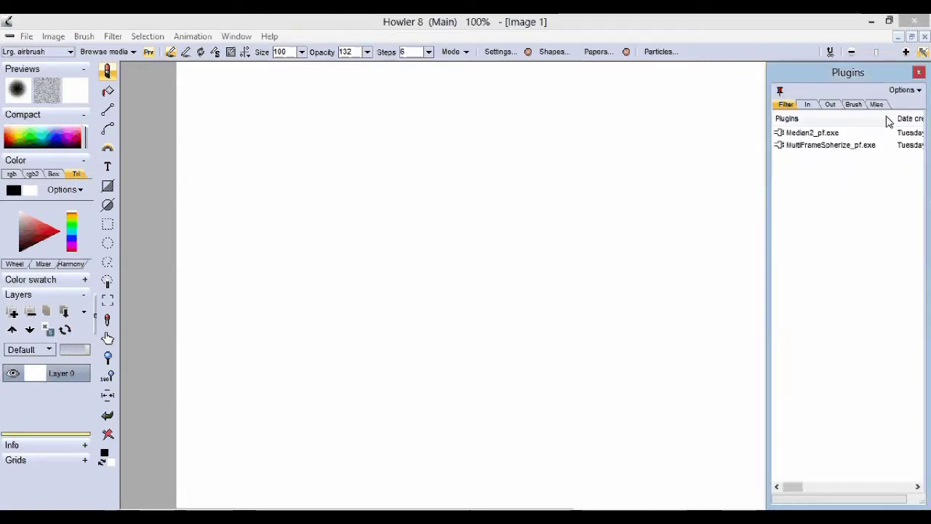
# - Restore the complete Filter plugin list by setting its match pattern to *_pf.exe
pyautogui.click(918, 91)
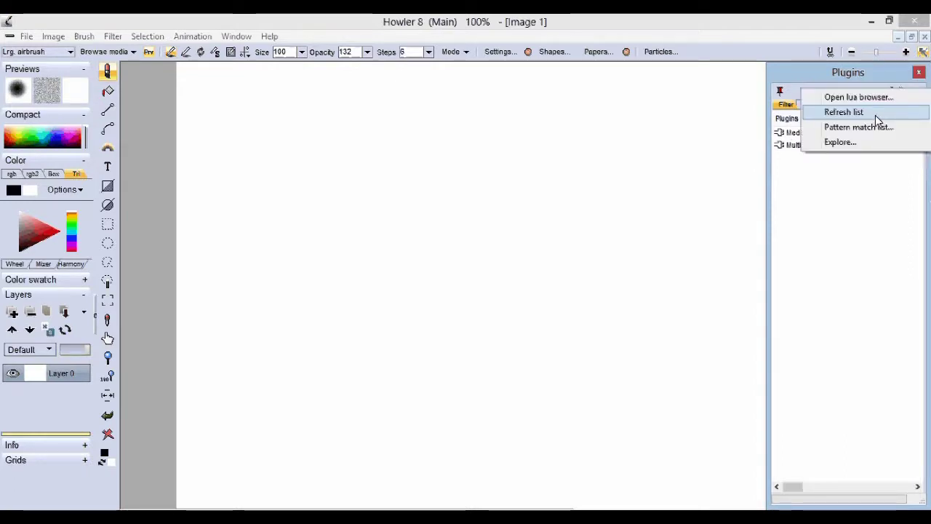
pyautogui.click(875, 128)
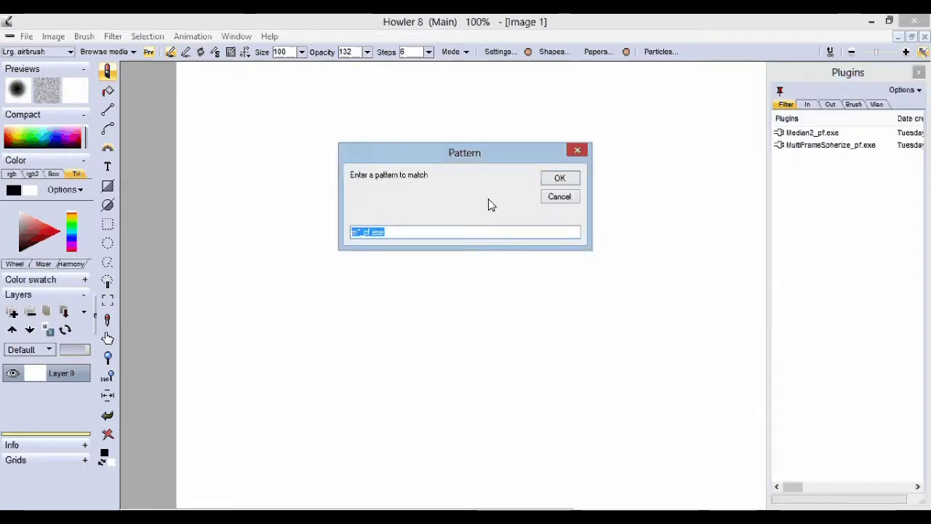
pyautogui.click(356, 238)
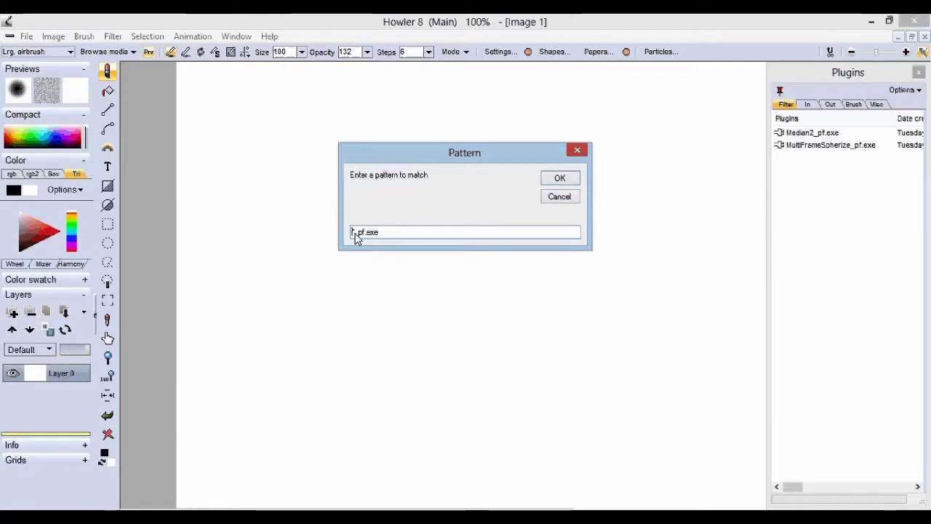
pyautogui.click(551, 180)
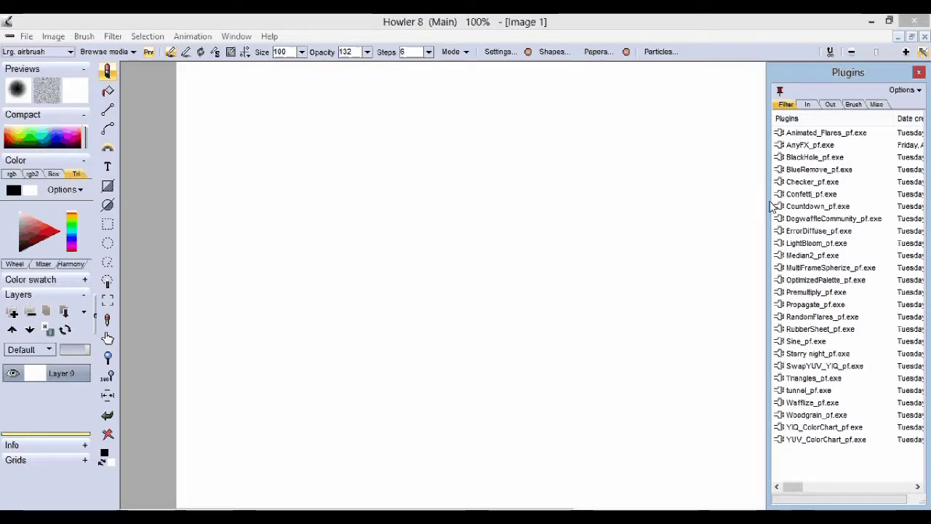
# - Select Median2_pf.exe in the Filter plugin list and widen the Plugins panel to show names and creation dates
pyautogui.moveTo(769, 205); pyautogui.dragTo(671, 199)
pyautogui.click(705, 187)
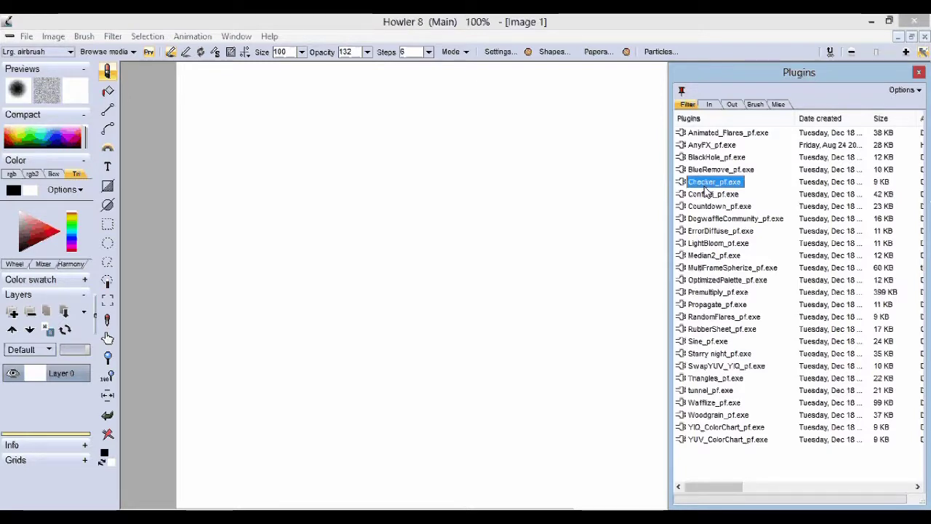
pyautogui.press('m')
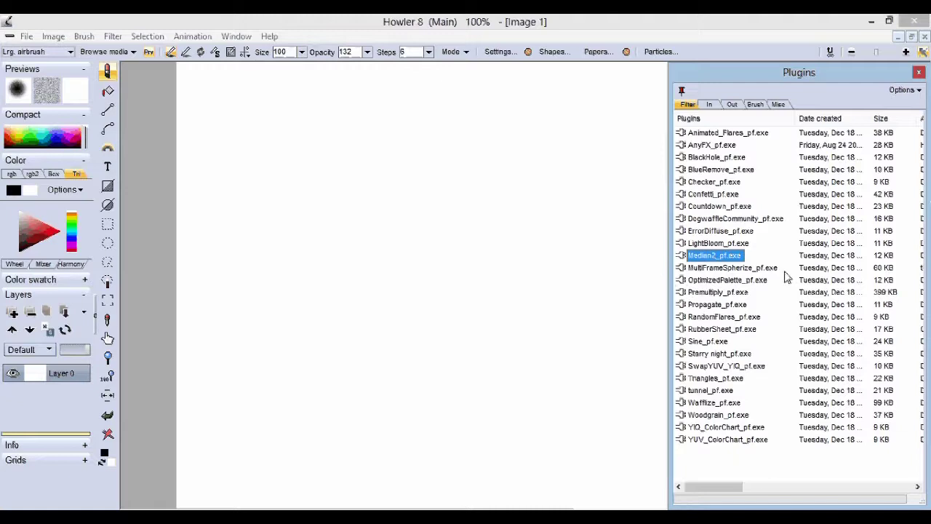
pyautogui.moveTo(670, 303); pyautogui.dragTo(738, 297)
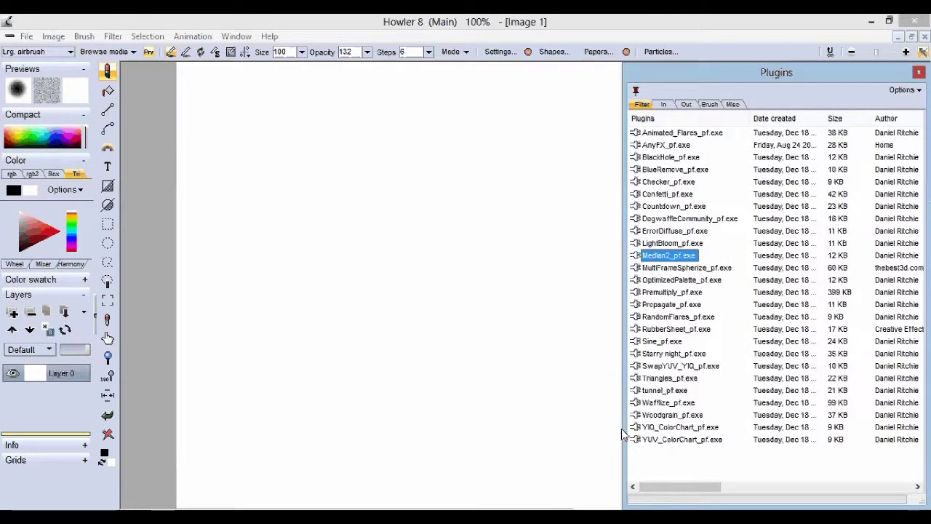
pyautogui.moveTo(627, 470); pyautogui.dragTo(704, 466)
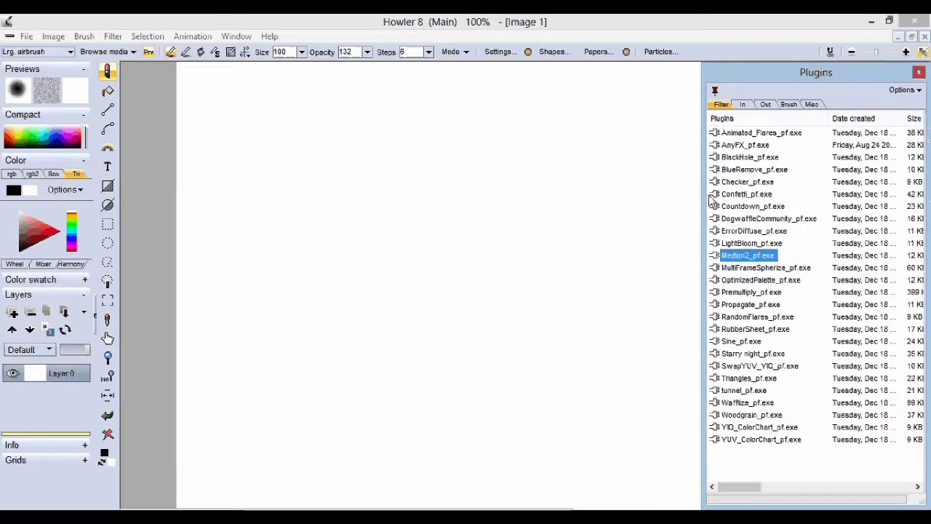
# - Resize the Plugins panel to show name, creation date and size, and browse the In, Out, Brush and Misc plugin lists
pyautogui.moveTo(711, 196); pyautogui.dragTo(607, 211)
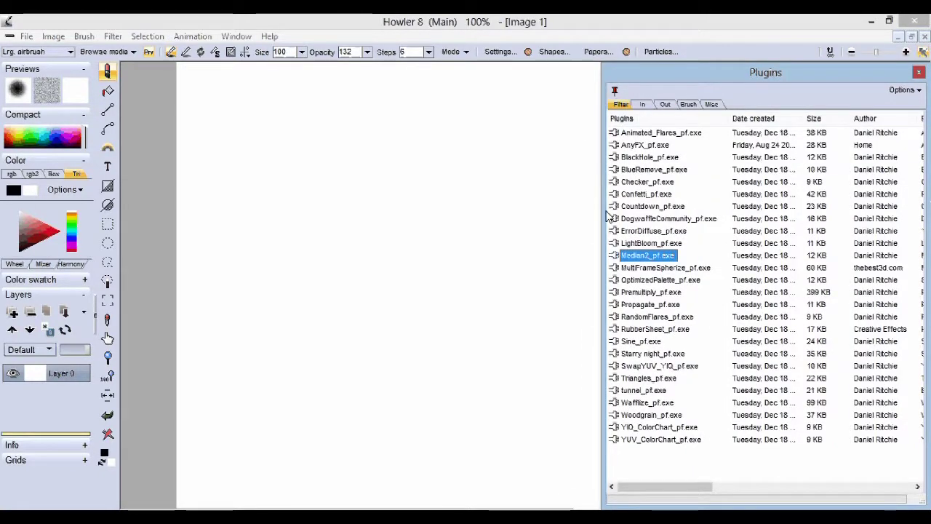
pyautogui.moveTo(606, 216); pyautogui.dragTo(687, 214)
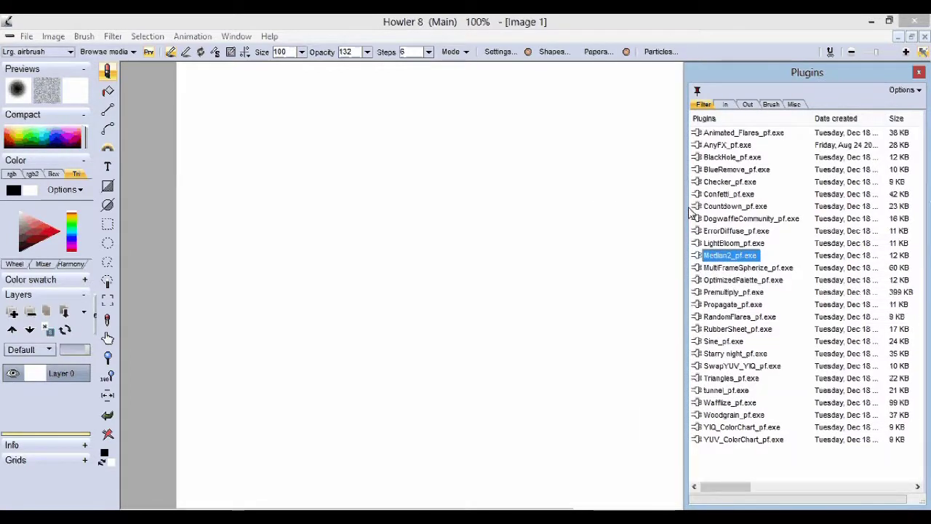
pyautogui.click(725, 105)
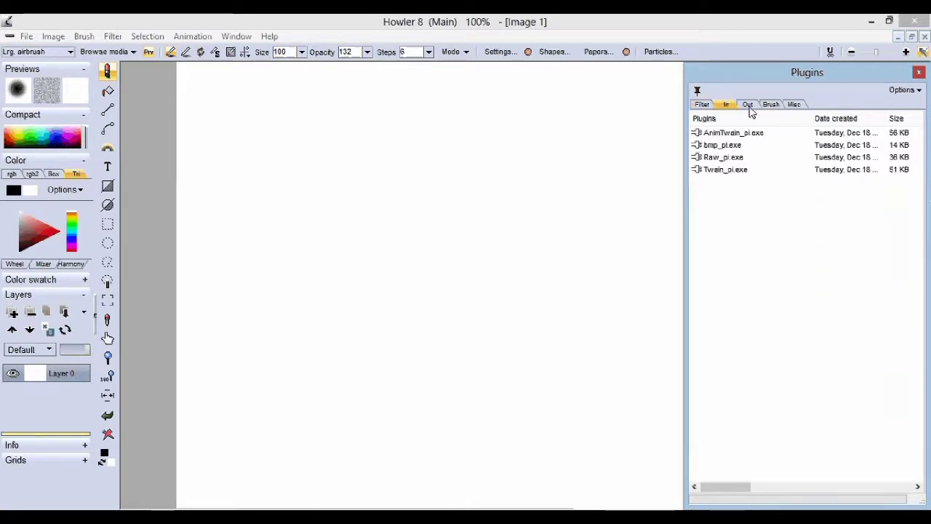
pyautogui.click(749, 106)
pyautogui.click(771, 105)
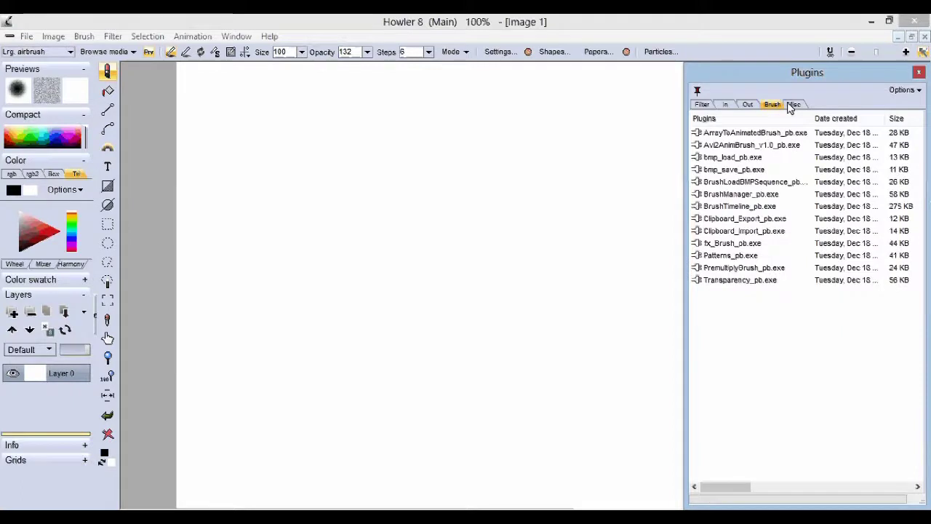
pyautogui.click(794, 104)
pyautogui.click(902, 90)
pyautogui.click(898, 97)
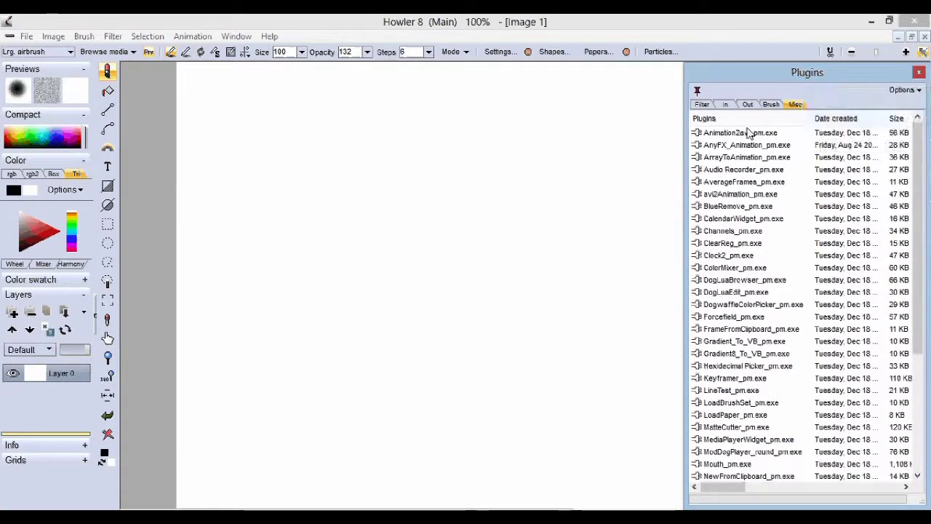
# - Place the Lua browser beside the Plugins panel, enlarge it to show more scripts, and close it
pyautogui.moveTo(464, 164); pyautogui.dragTo(558, 73)
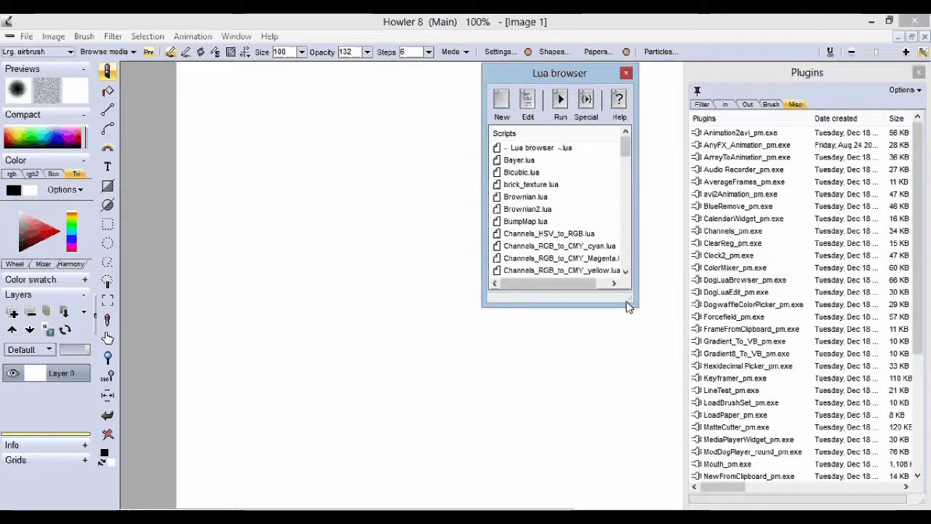
pyautogui.moveTo(628, 306); pyautogui.dragTo(678, 496)
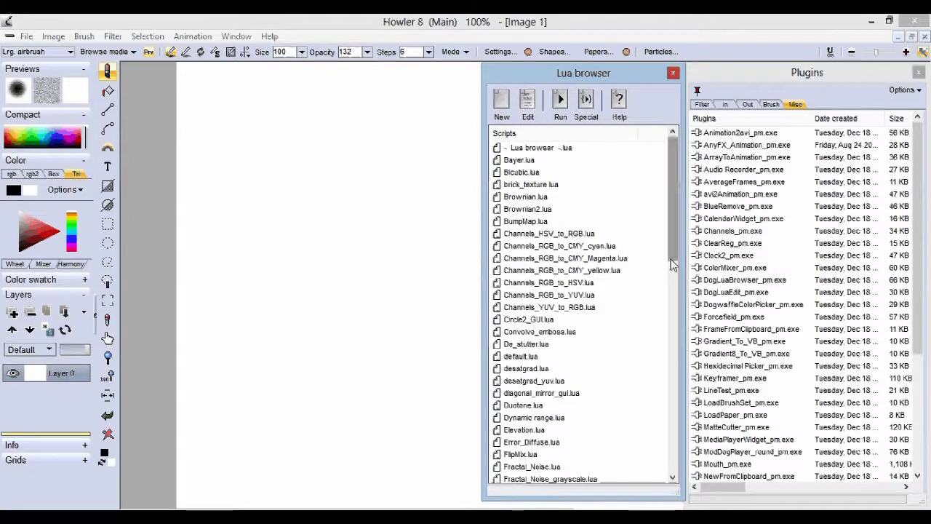
pyautogui.click(674, 74)
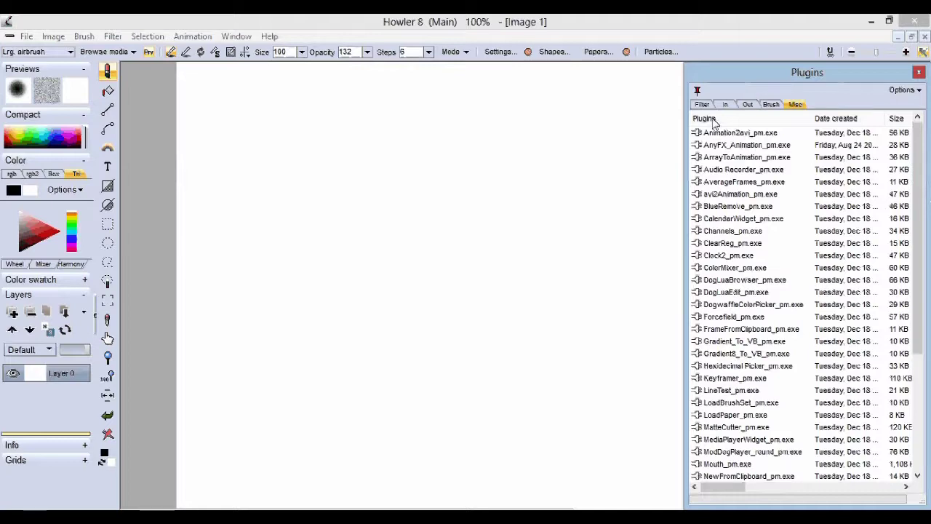
# - Select ModDogPlayer_round_pm.exe in the Misc list and jump by first letter to the plugins starting with g and t
pyautogui.moveTo(686, 149)
pyautogui.mouseDown()
pyautogui.moveTo(760, 152)
pyautogui.moveTo(688, 160)
pyautogui.mouseUp()
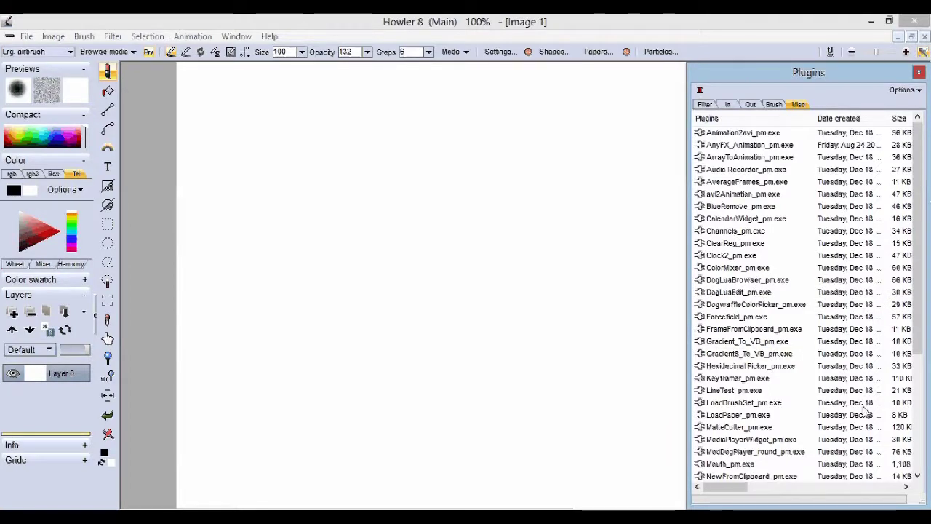
pyautogui.click(749, 452)
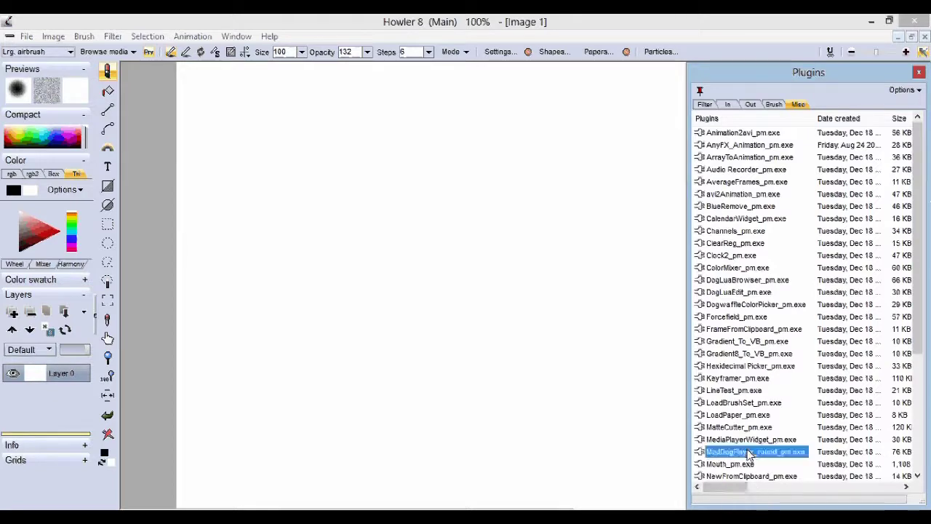
pyautogui.press('g')
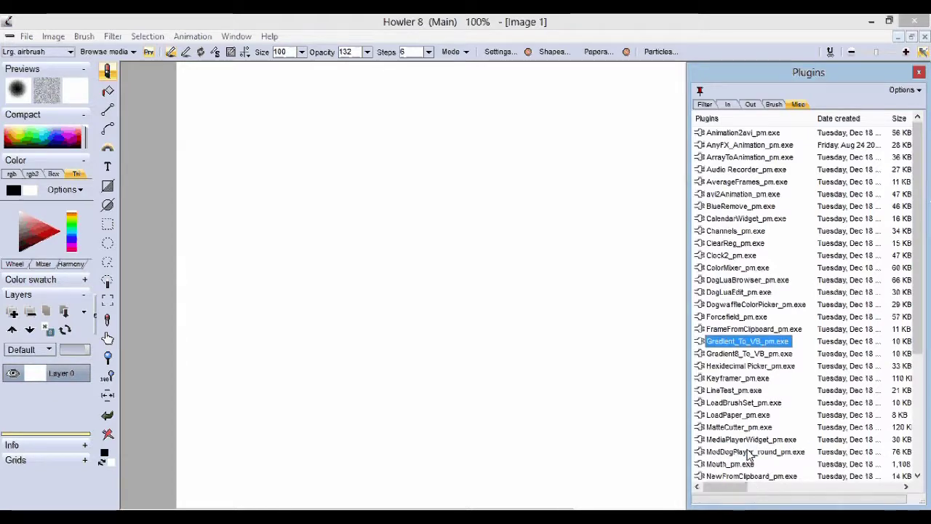
pyautogui.press('t')
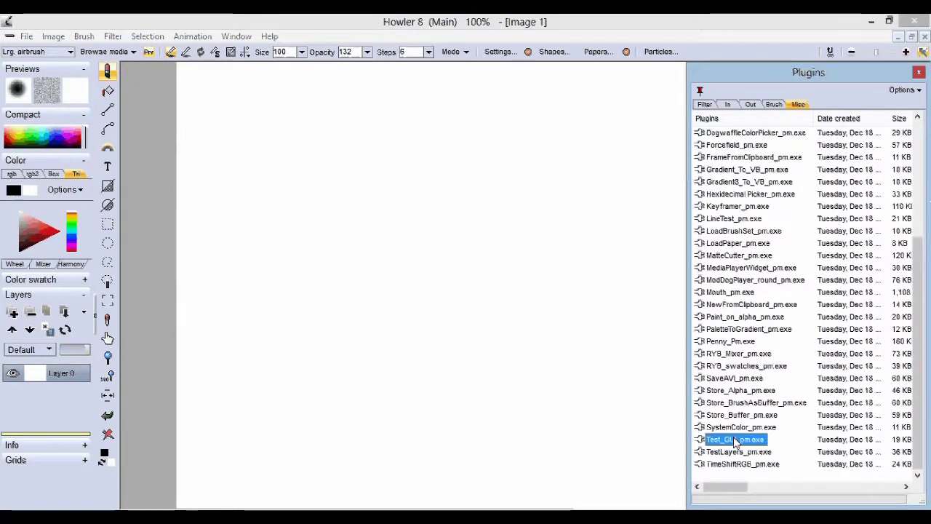
# - Check the description of Test_GUI_pm.exe, run it to inspect its sample controls, and cancel its dialog
pyautogui.moveTo(736, 441)
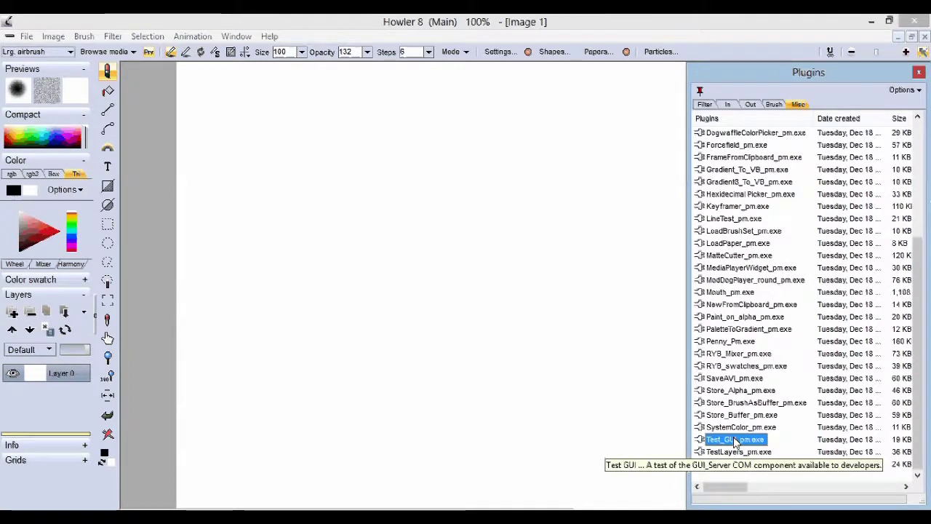
pyautogui.doubleClick(737, 440)
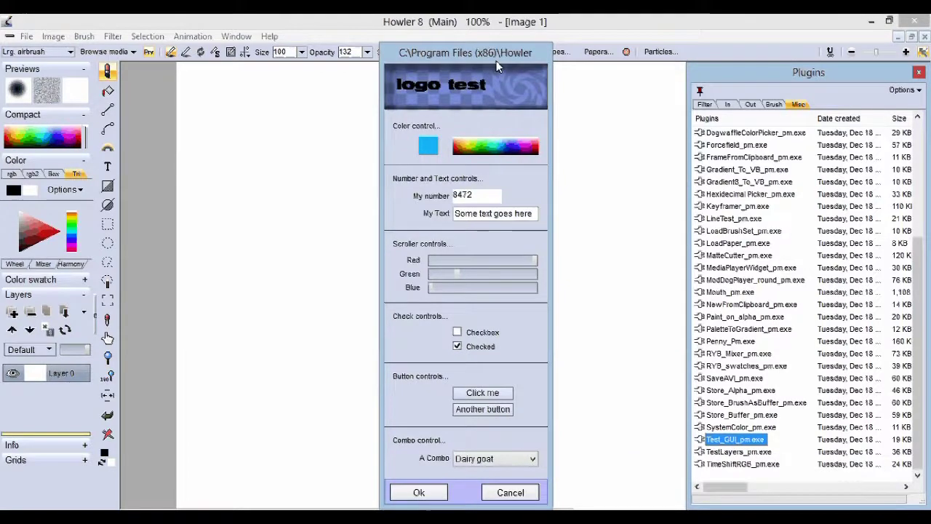
pyautogui.moveTo(496, 62); pyautogui.dragTo(609, 35)
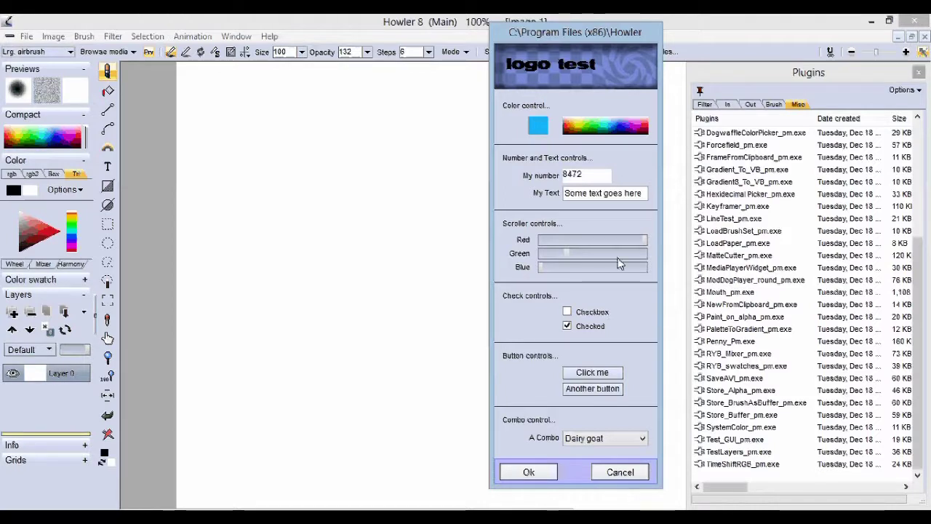
pyautogui.click(633, 469)
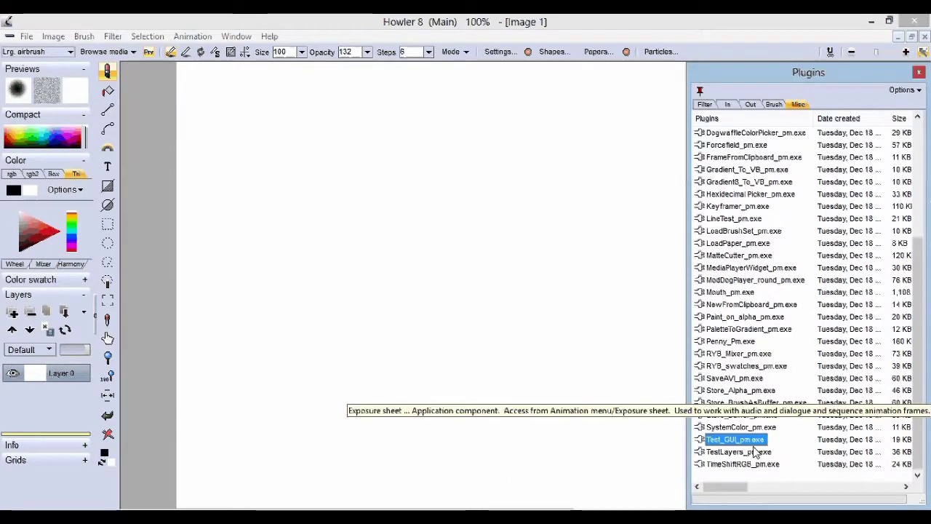
# - Widen the Plugins panel to show authors and product names, and run Mouth_pm.exe to inspect the Exposure Sheet before closing it
pyautogui.moveTo(688, 458); pyautogui.dragTo(530, 462)
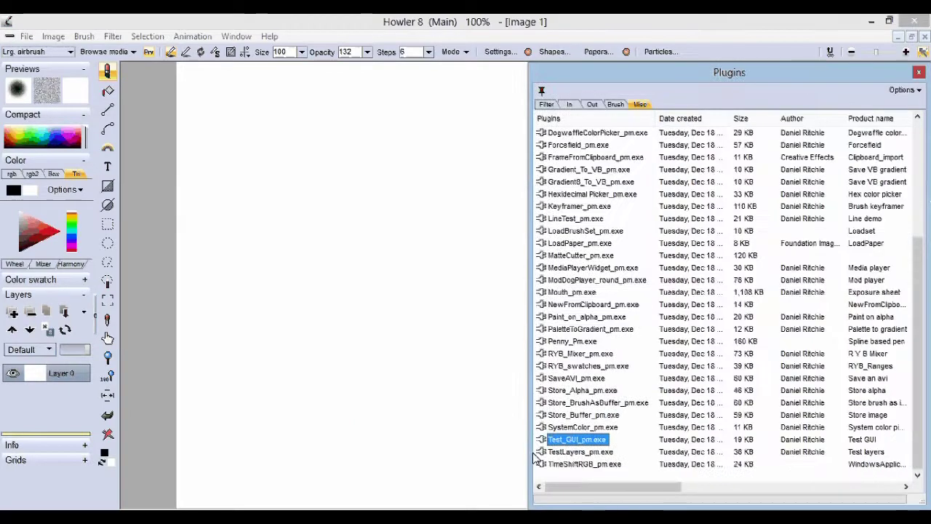
pyautogui.doubleClick(575, 292)
pyautogui.moveTo(395, 120); pyautogui.dragTo(502, 121)
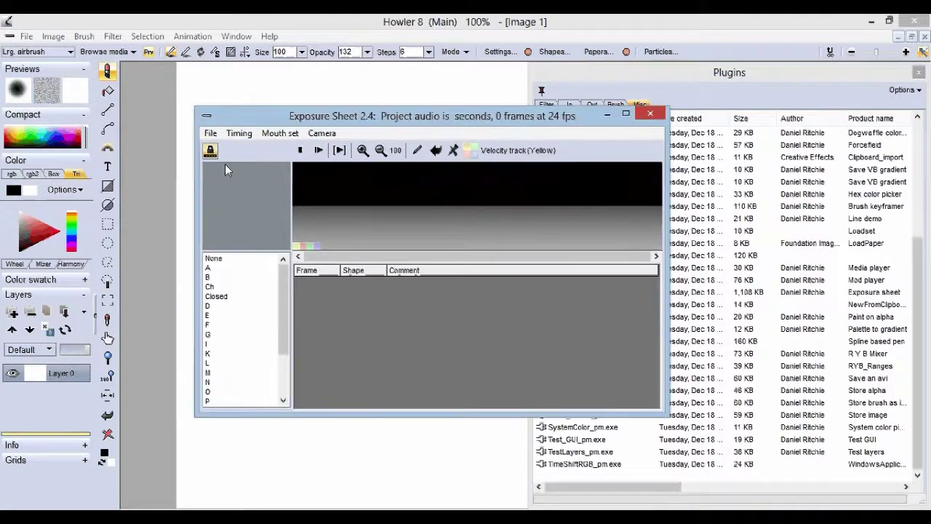
pyautogui.moveTo(236, 109); pyautogui.dragTo(161, 90)
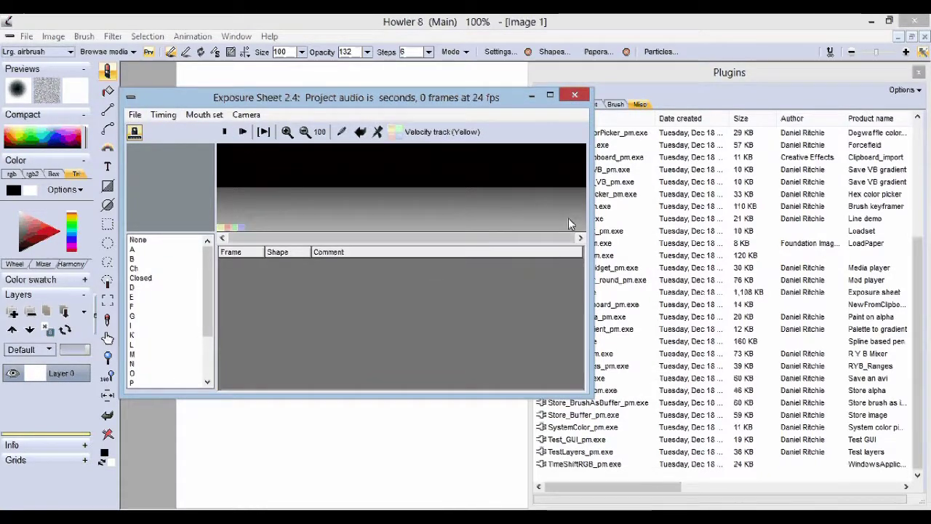
pyautogui.click(575, 98)
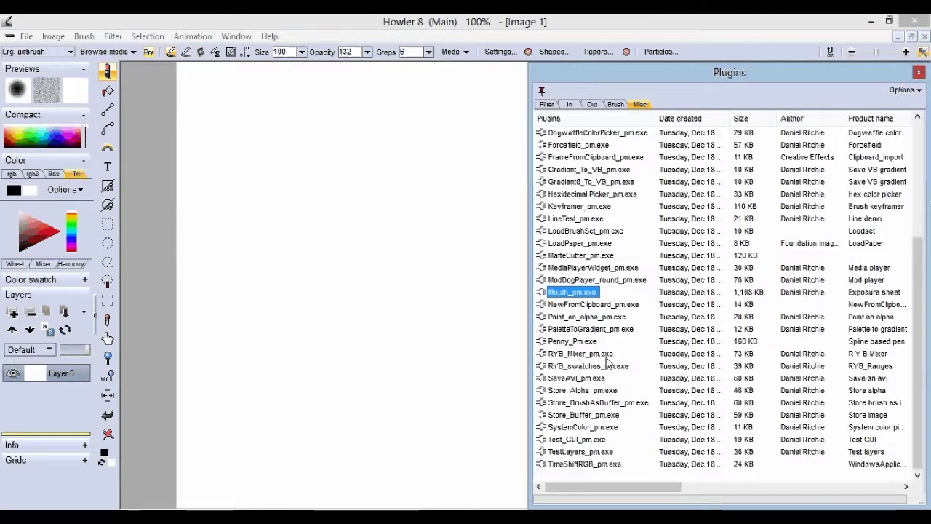
# - Run RYB_Mixer_pm.exe, shift its colour wheel slider from Tone towards Tint, and close the plugin
pyautogui.doubleClick(582, 354)
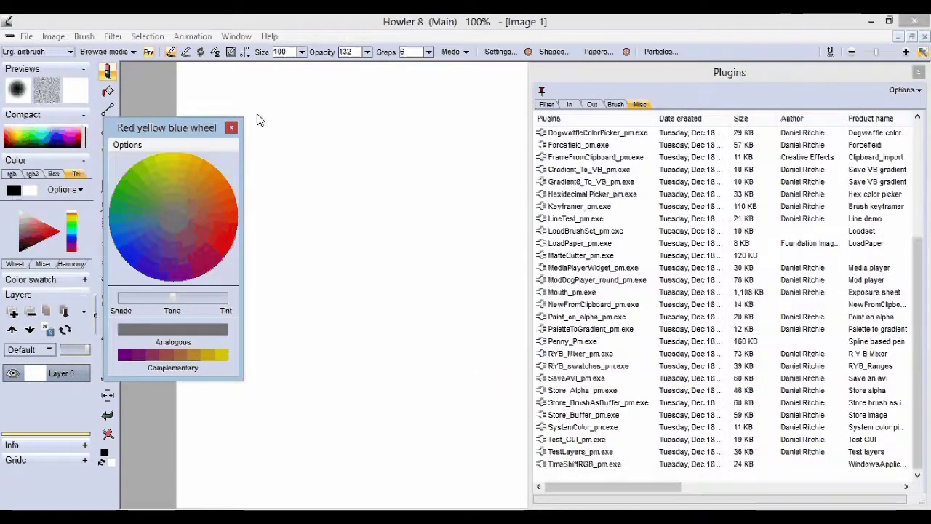
pyautogui.moveTo(186, 132); pyautogui.dragTo(361, 106)
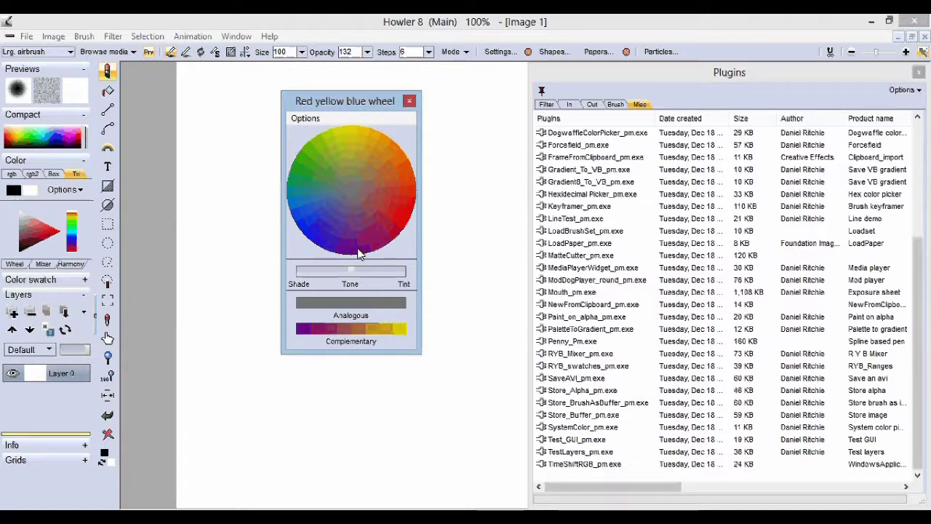
pyautogui.click(352, 271)
pyautogui.moveTo(353, 272); pyautogui.dragTo(400, 289)
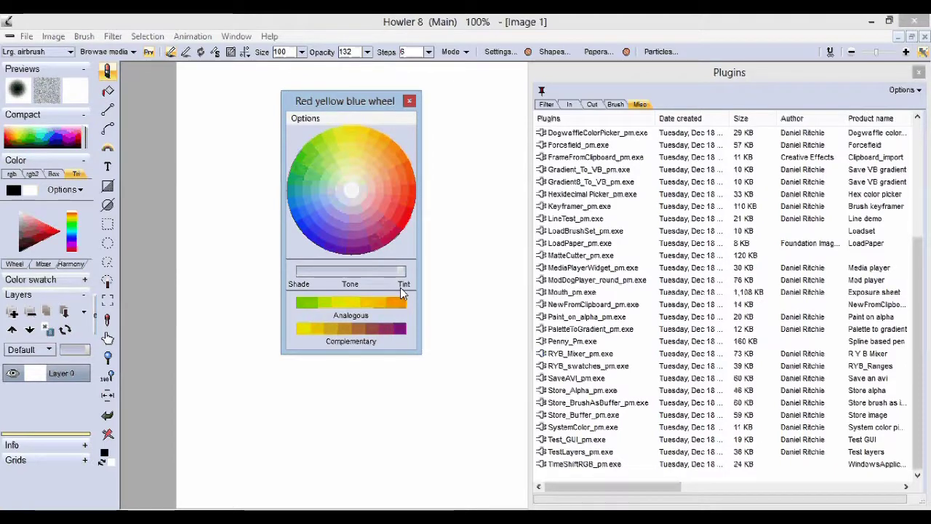
pyautogui.moveTo(397, 283); pyautogui.dragTo(416, 285)
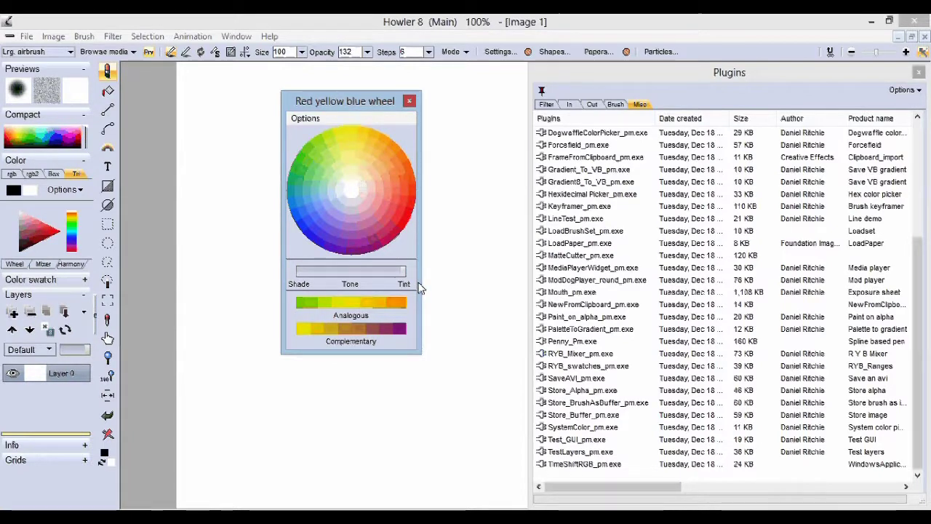
pyautogui.moveTo(418, 288); pyautogui.dragTo(395, 270)
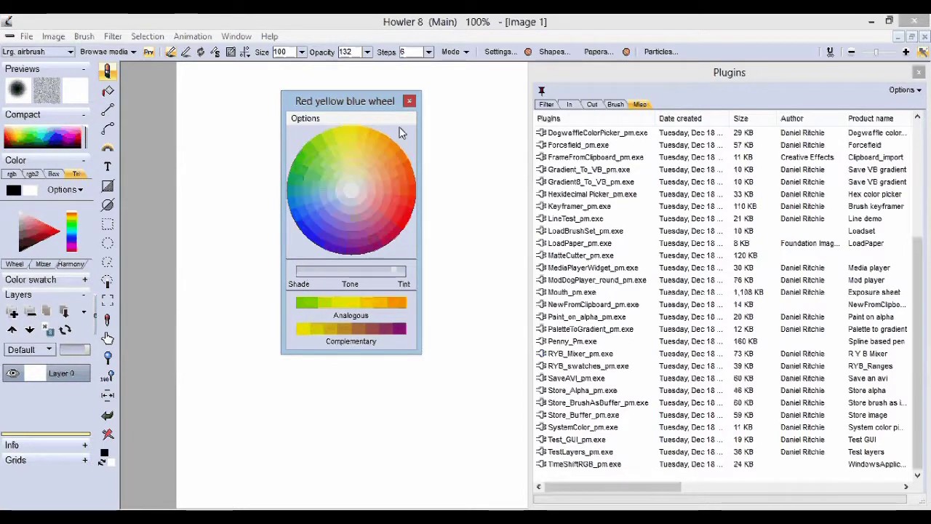
pyautogui.click(409, 100)
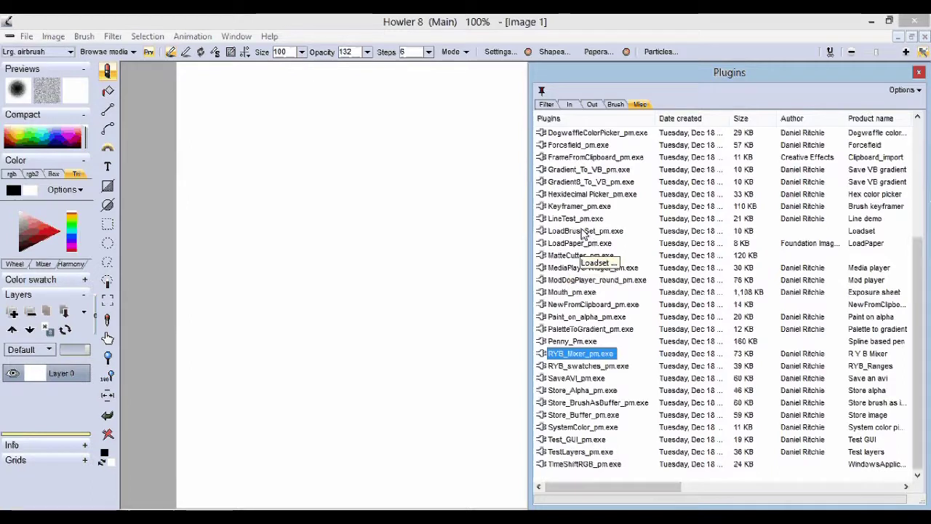
# - Open the Print dialog to view its size and orientation options, and cancel it without printing
pyautogui.click(27, 36)
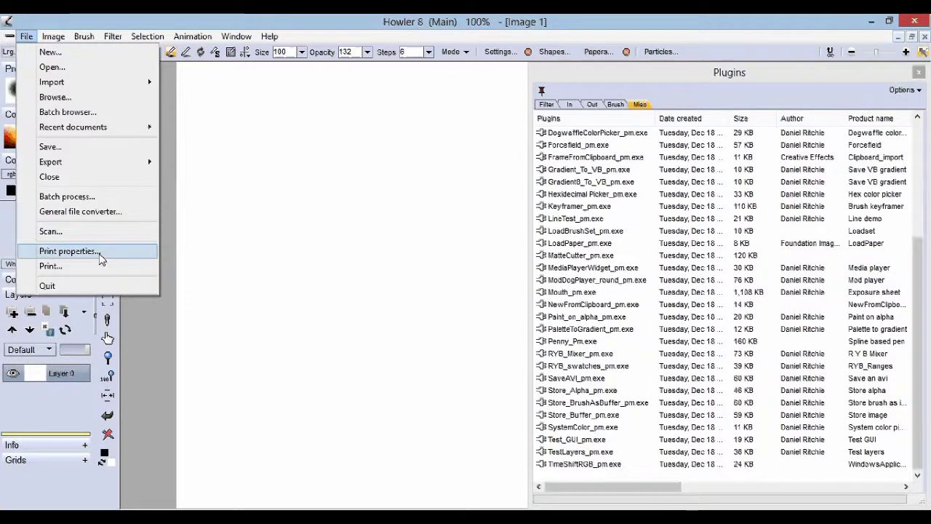
pyautogui.press('Escape')
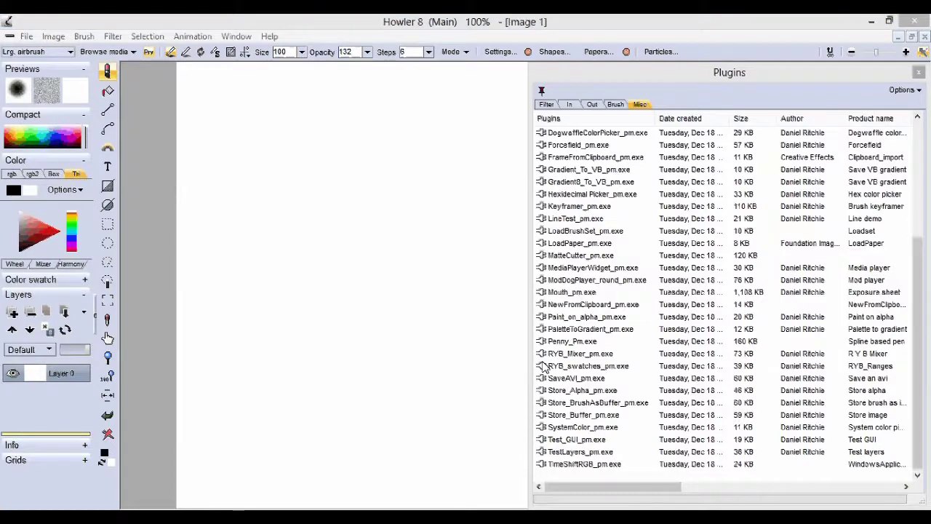
pyautogui.click(757, 492)
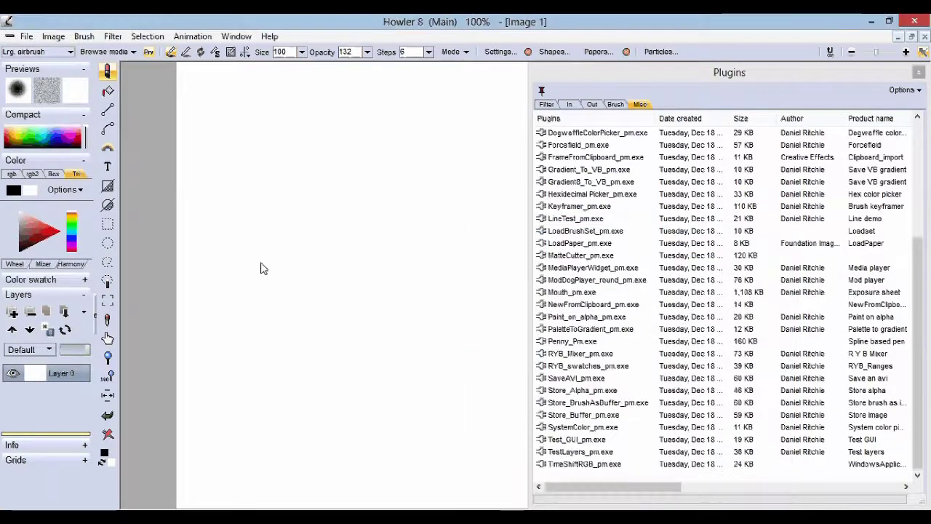
pyautogui.click(26, 36)
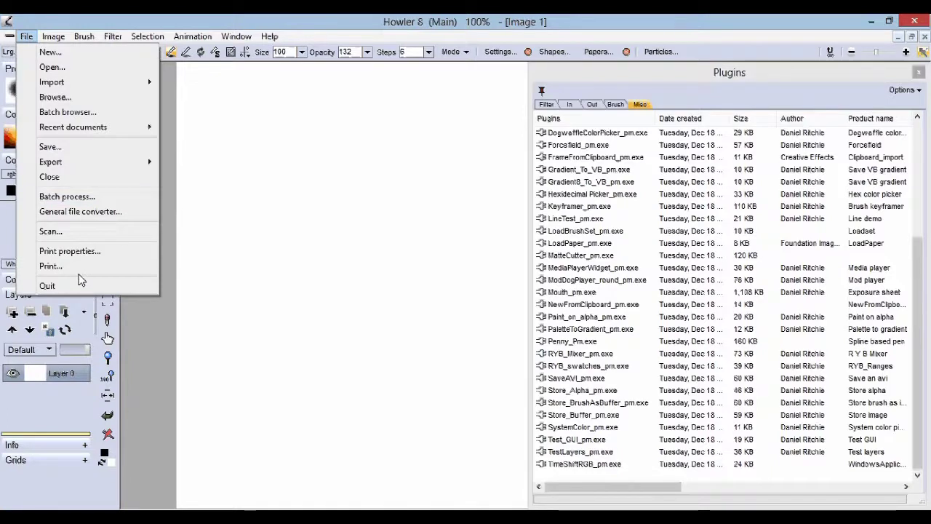
pyautogui.click(58, 266)
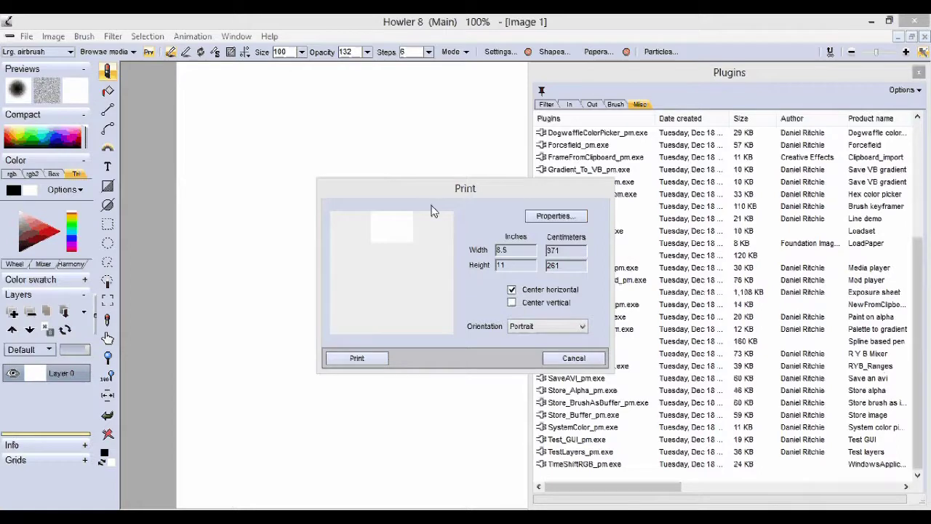
pyautogui.click(574, 358)
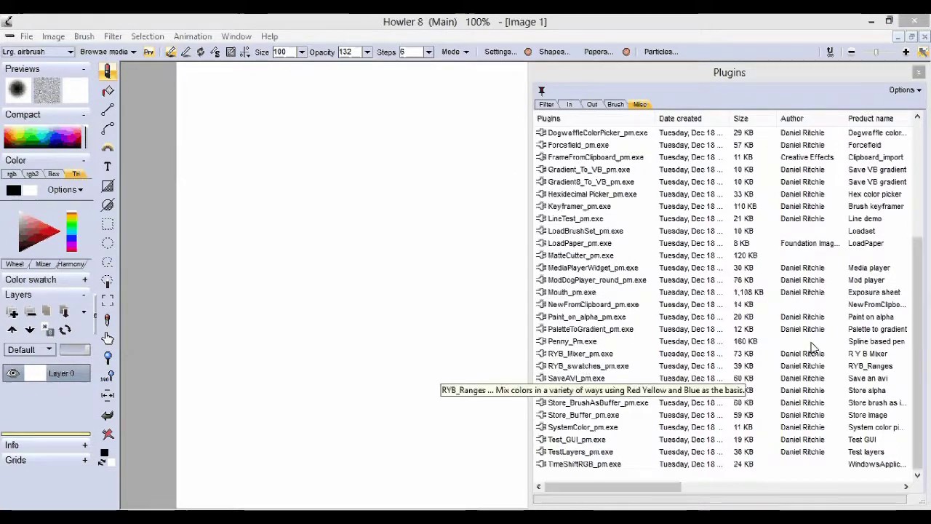
pyautogui.click(927, 334)
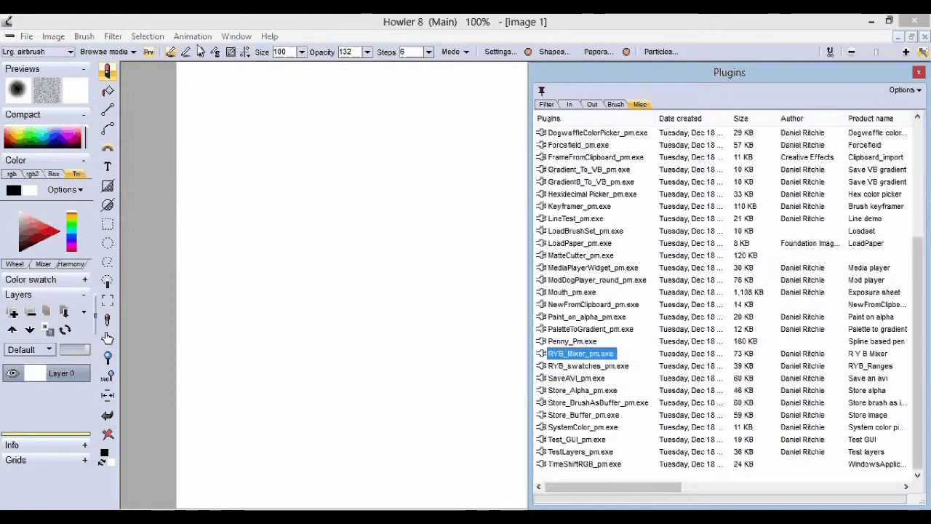
# - Open the animation frame scanning dialog to view its scanner and rotation options, and close it without scanning
pyautogui.click(192, 37)
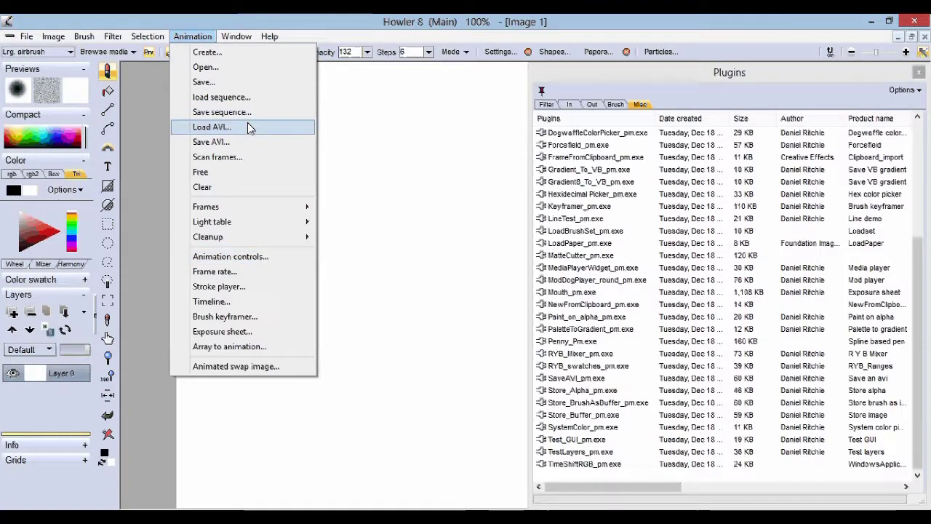
pyautogui.click(248, 157)
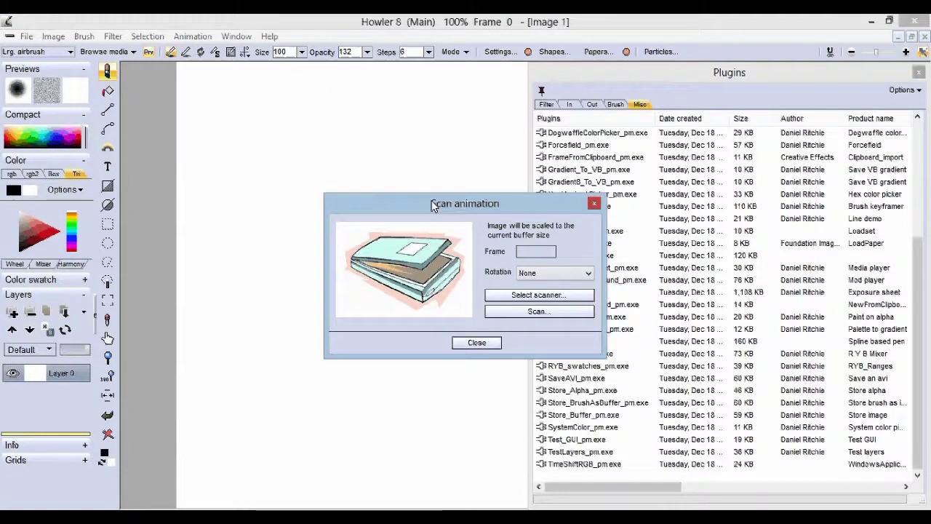
pyautogui.moveTo(433, 206); pyautogui.dragTo(330, 161)
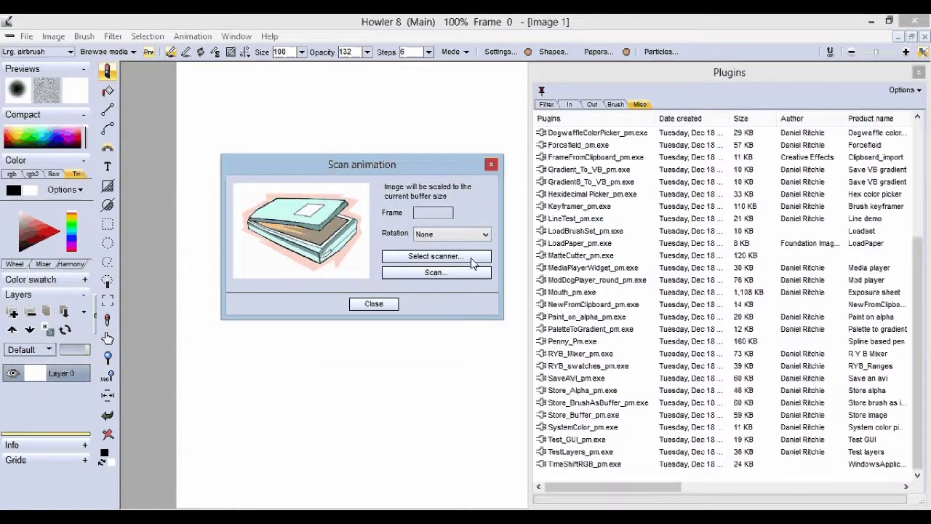
pyautogui.click(491, 166)
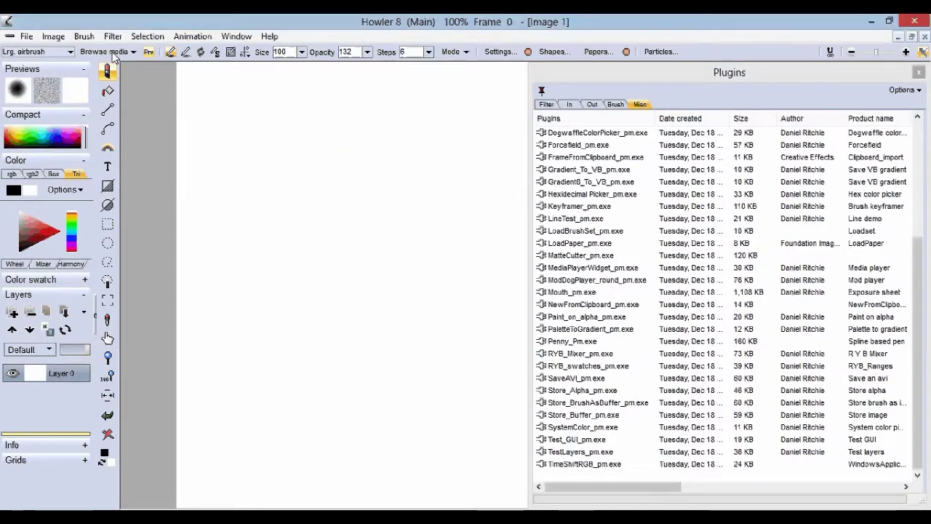
# - Open the Raw loader for importing raw images to view its size, channel and byte-order options, and cancel it
pyautogui.click(26, 37)
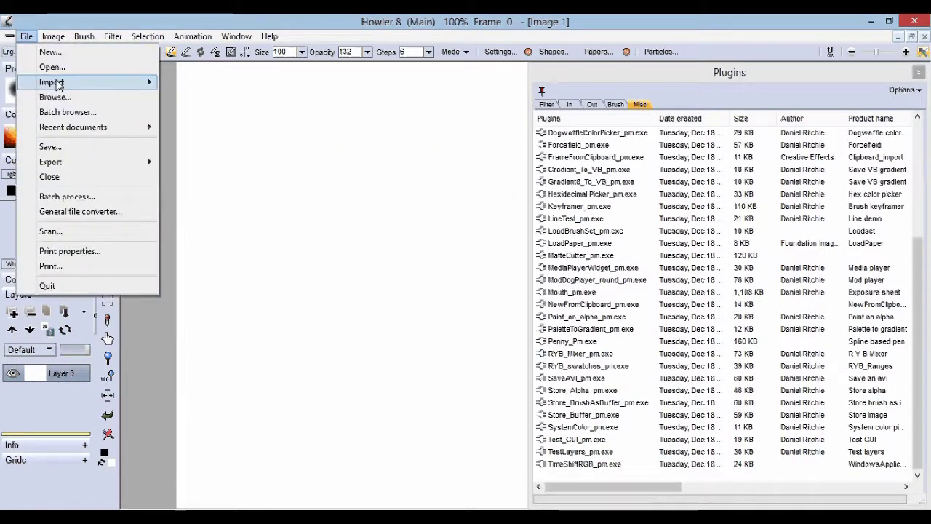
pyautogui.moveTo(58, 84)
pyautogui.click(200, 82)
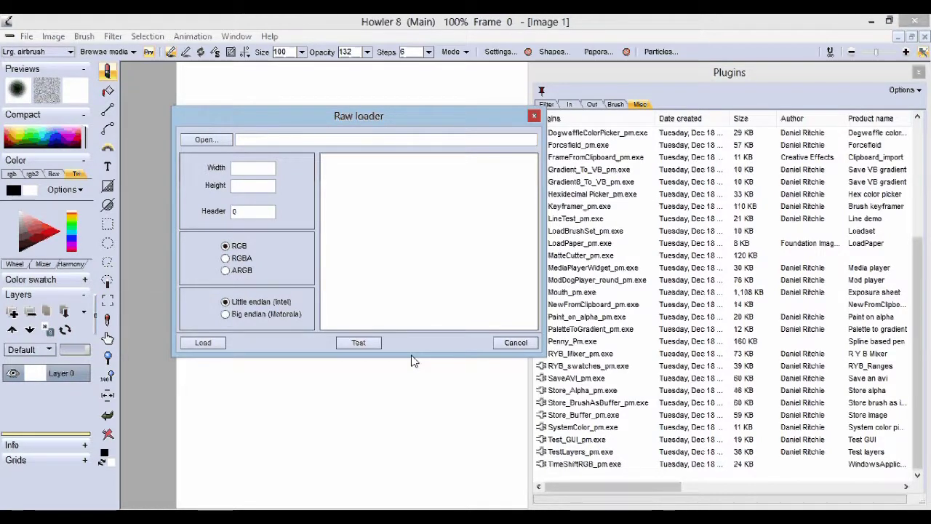
pyautogui.click(508, 342)
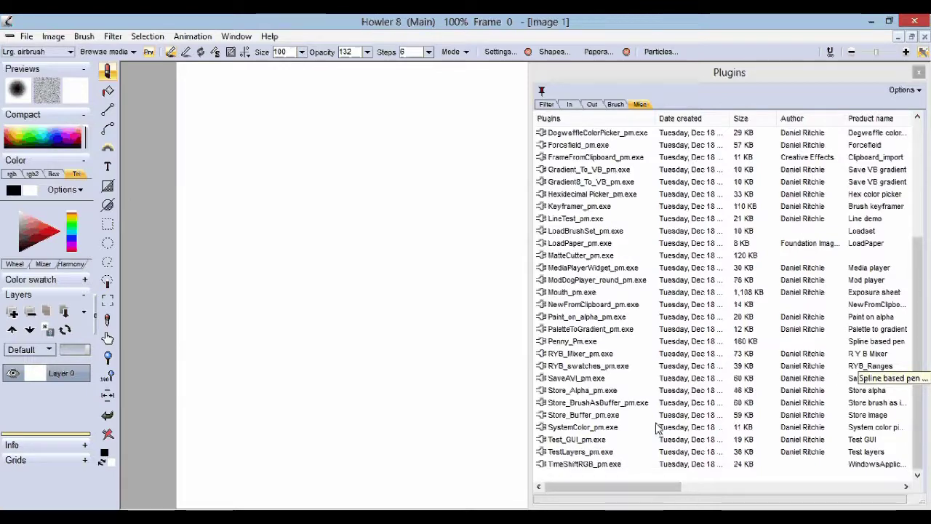
# - Browse the Brush plugins and the Out plugins in the Plugins panel
pyautogui.moveTo(608, 486); pyautogui.dragTo(573, 502)
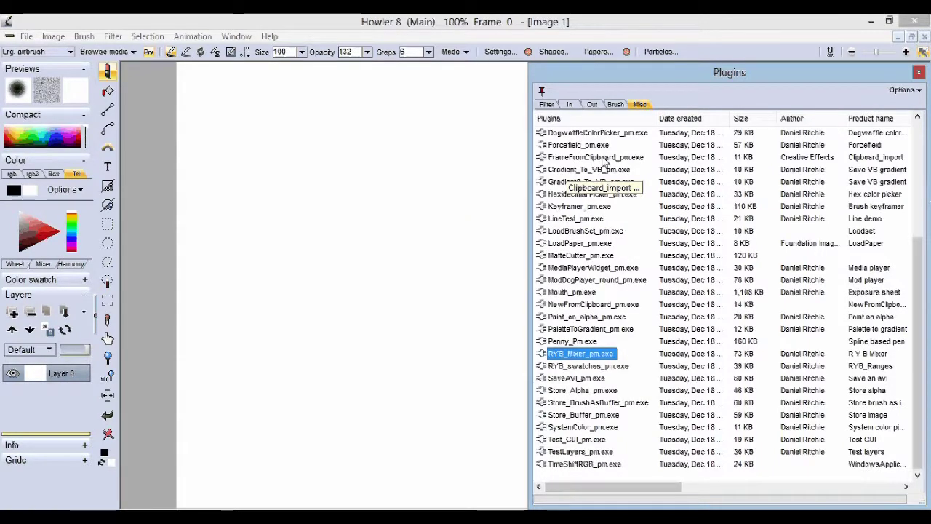
pyautogui.click(617, 105)
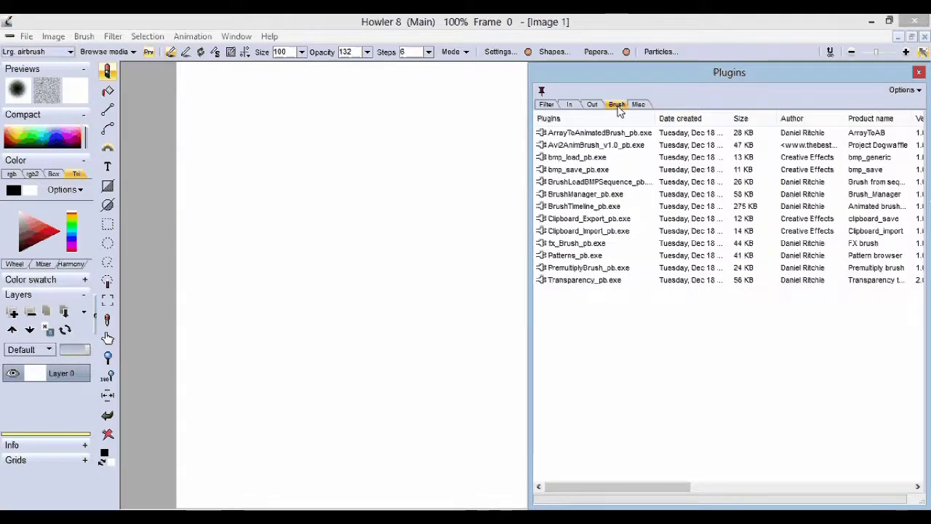
pyautogui.click(593, 106)
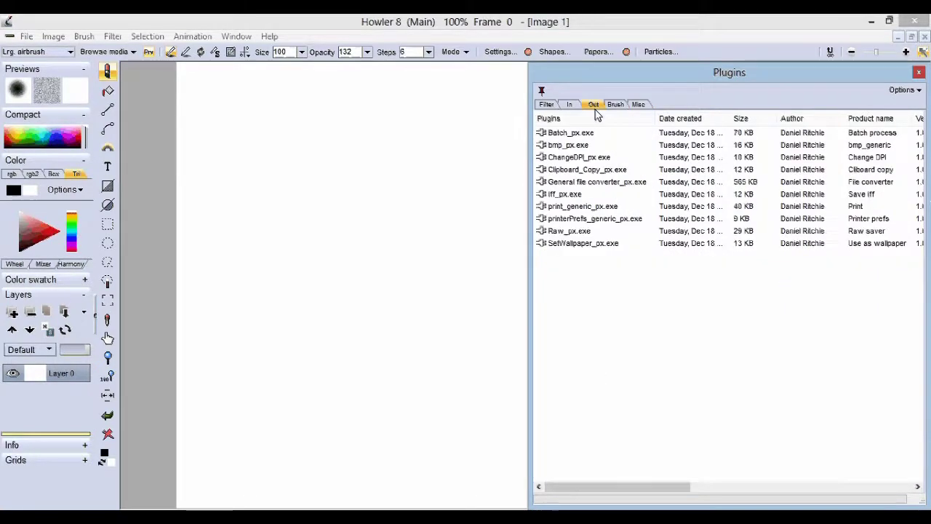